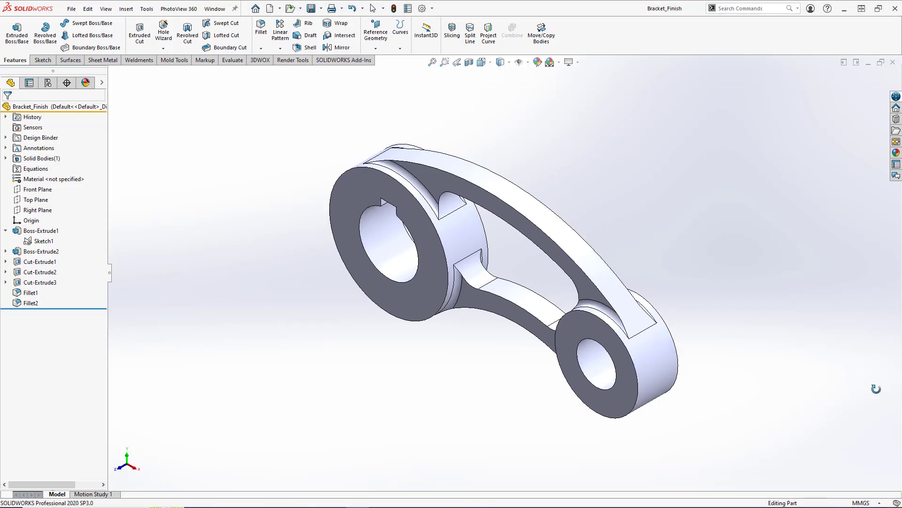
middle_click_drag(879, 394, 808, 351)
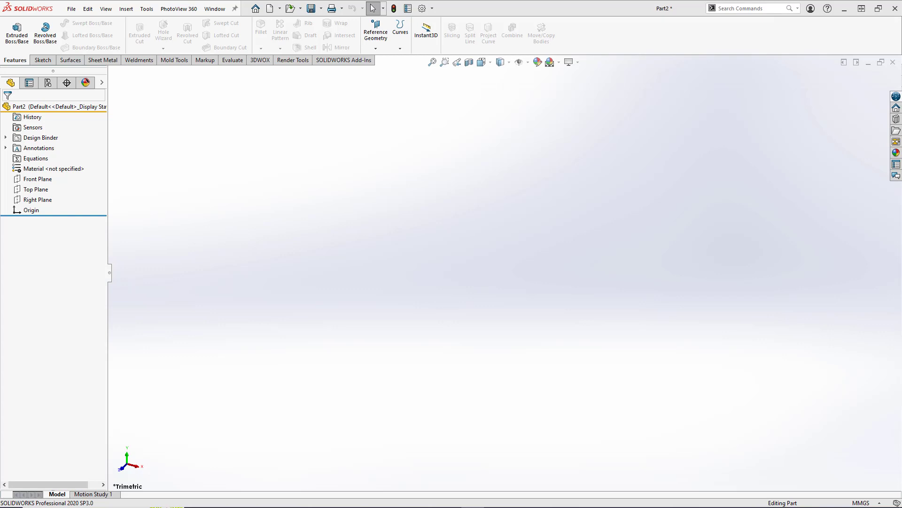
Set the document units to MMGS (millimeter, gram, second) and open a new sketch on the Front Plane.
left_click(862, 502)
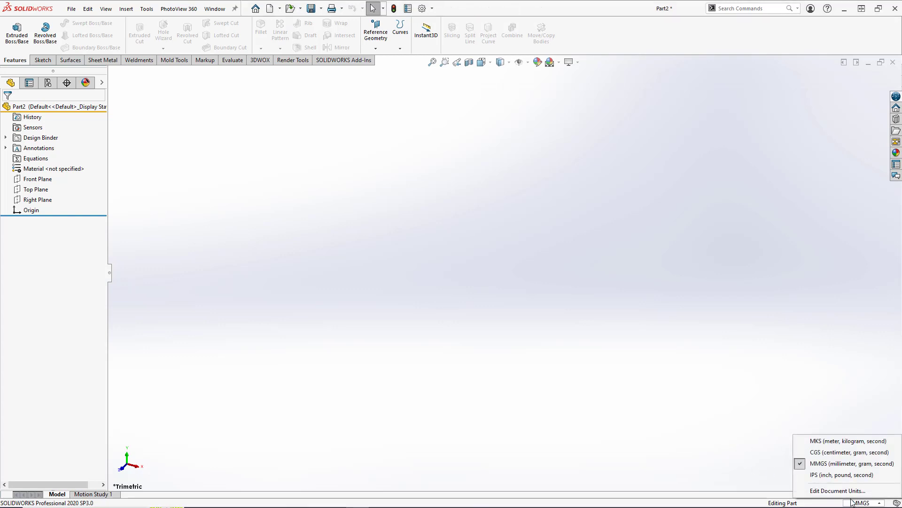
left_click(873, 468)
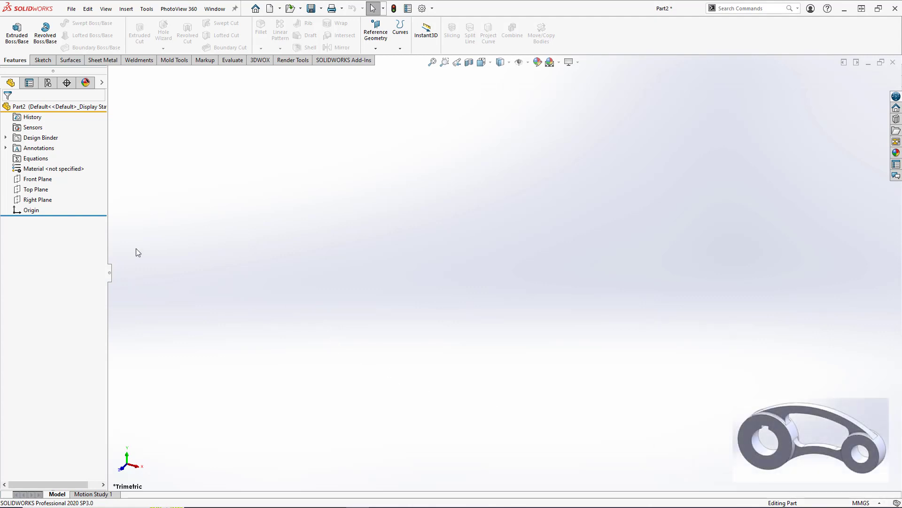
left_click(44, 179)
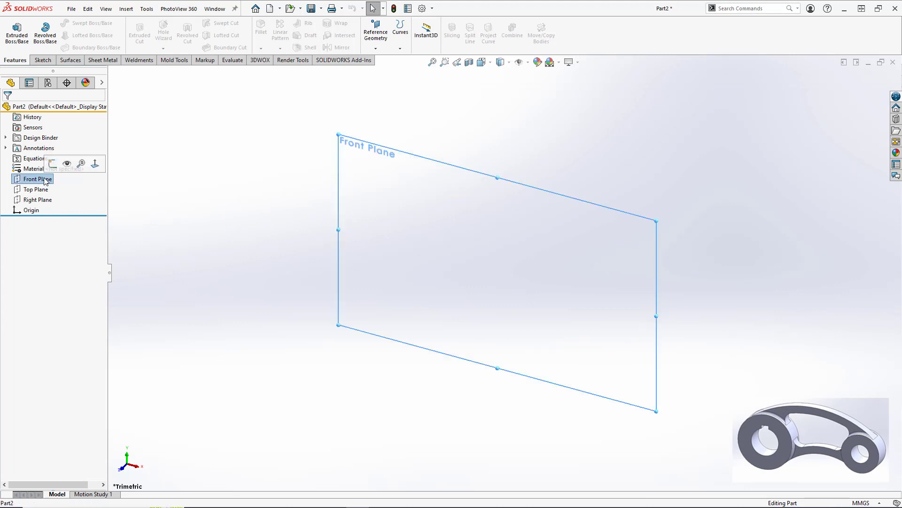
left_click(49, 164)
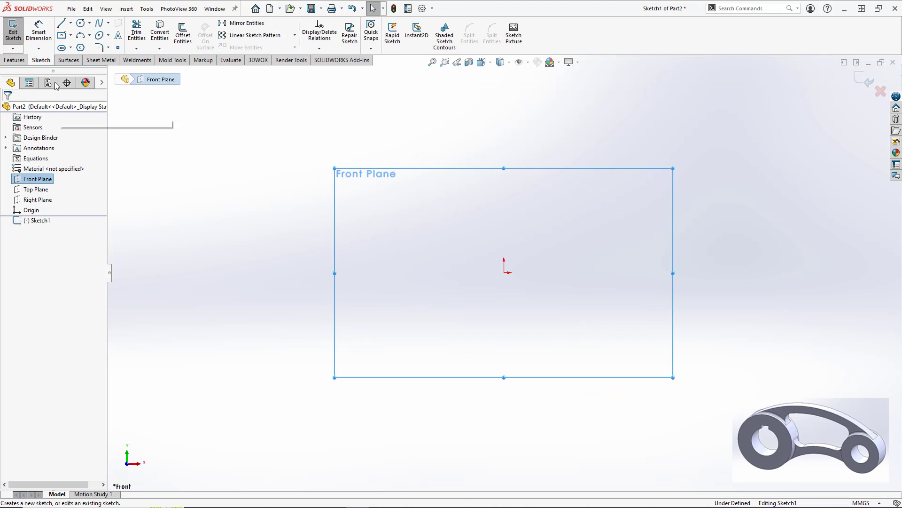
Sketch a circle of about 27 mm radius at the origin and one of about 14 mm radius about 89 mm to its right.
left_click(80, 24)
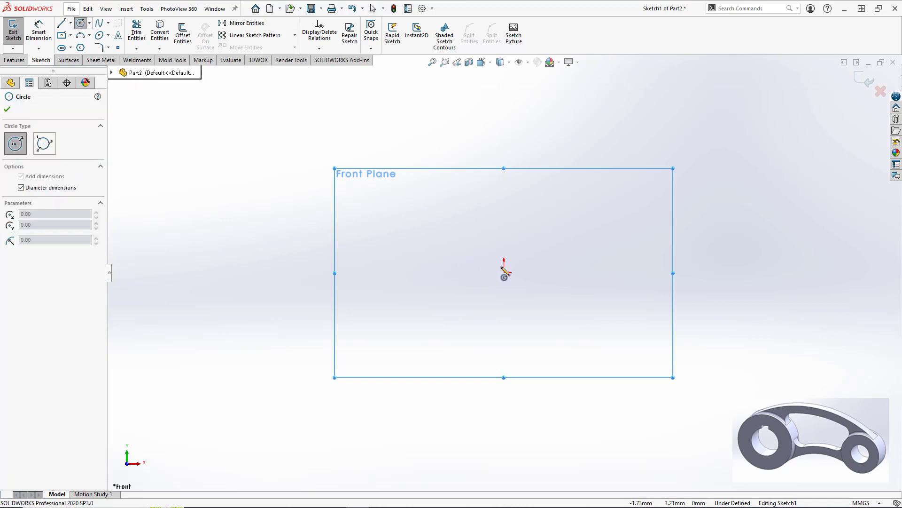
left_click_drag(504, 272, 546, 306)
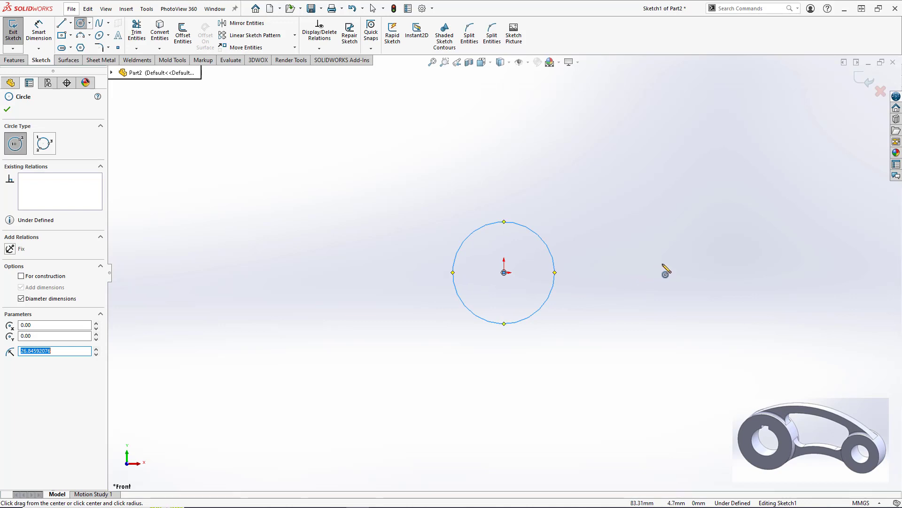
left_click_drag(674, 272, 681, 301)
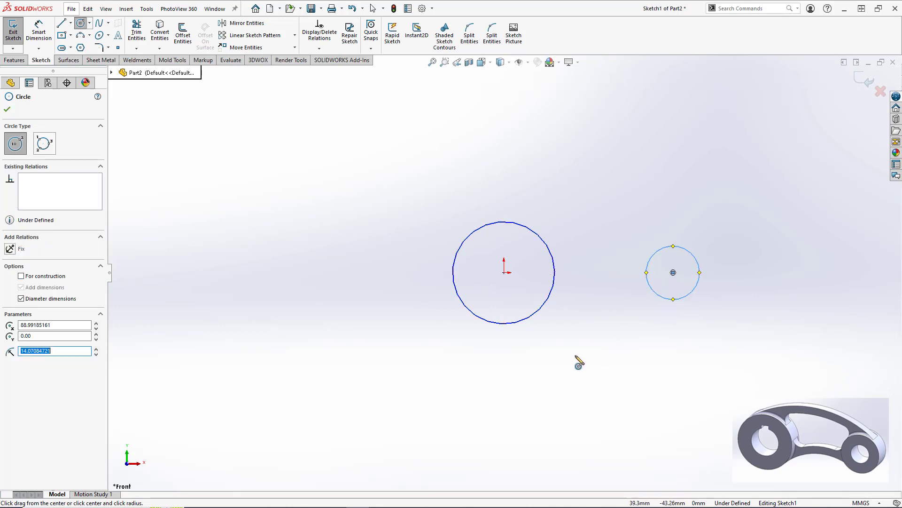
Dimension the circle at the origin to a 60 mm diameter and the smaller circle to a 42 mm diameter.
left_click(41, 32)
left_click(541, 308)
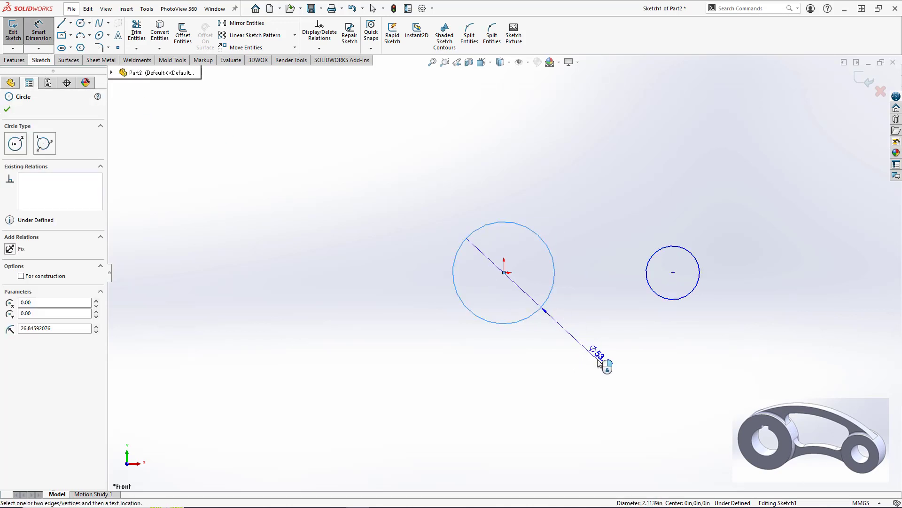
left_click(623, 369)
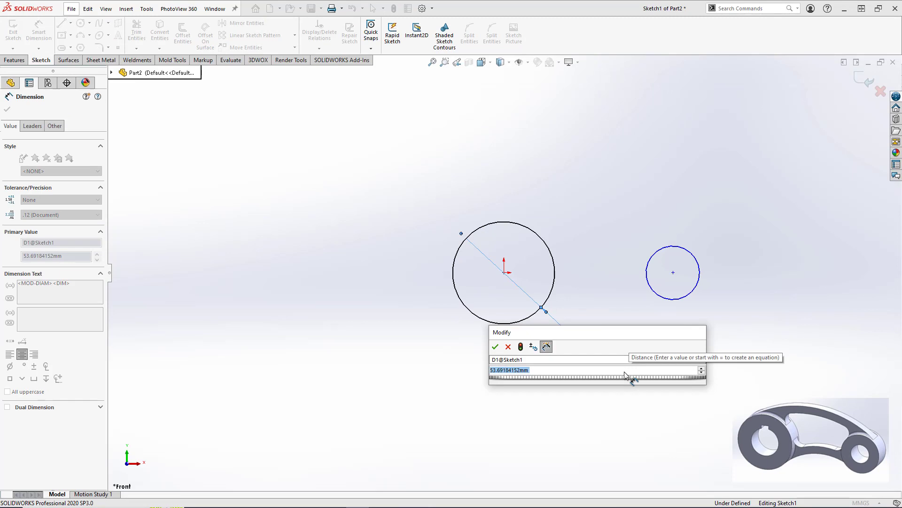
type("60")
key("Return")
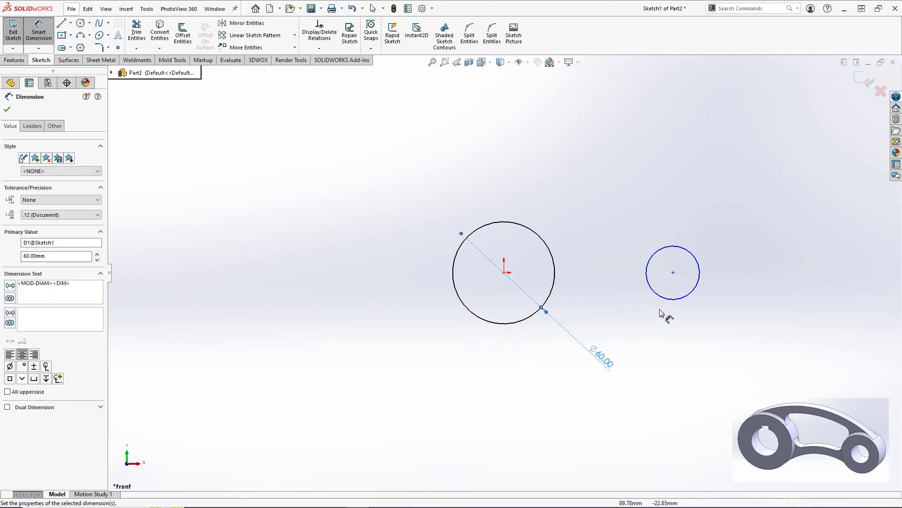
left_click(676, 303)
left_click(738, 354)
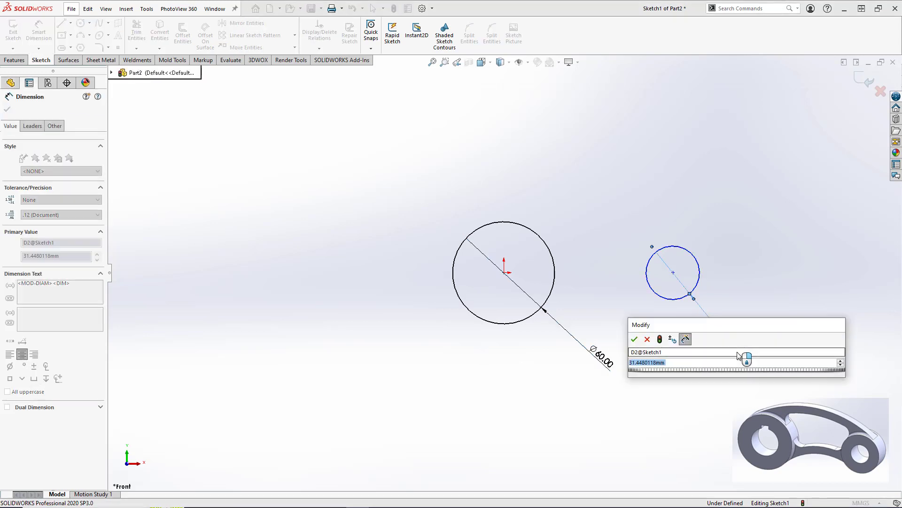
type("42")
key("Return")
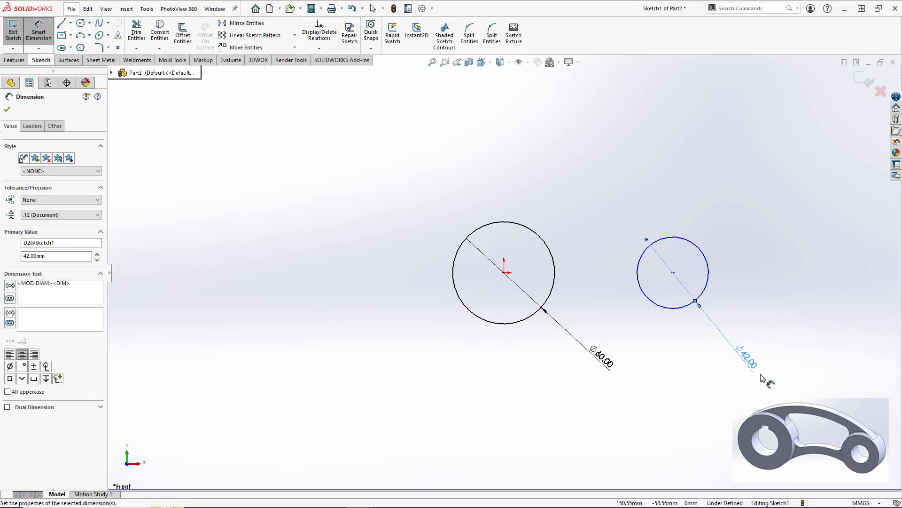
Dimension the distance between the two circle centers to 105 mm.
left_click(505, 272)
left_click(673, 273)
left_click(602, 412)
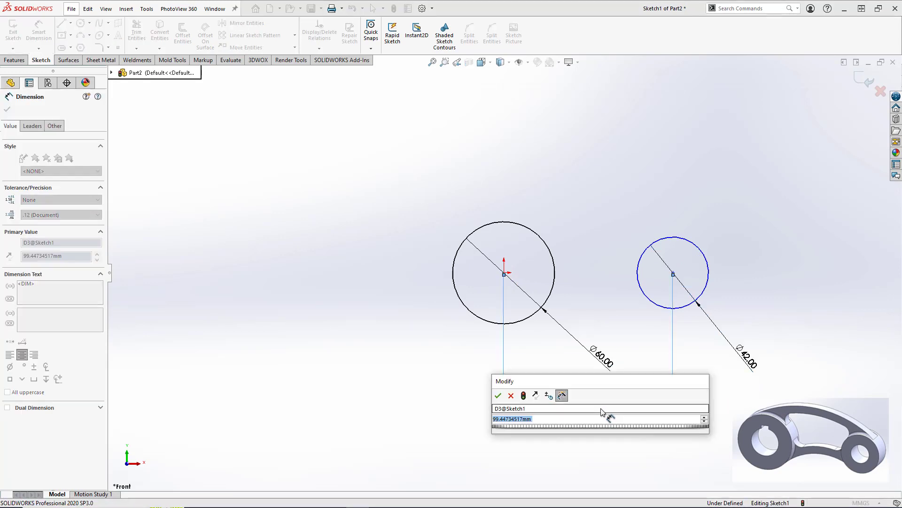
type("105")
key("Return")
left_click(606, 451)
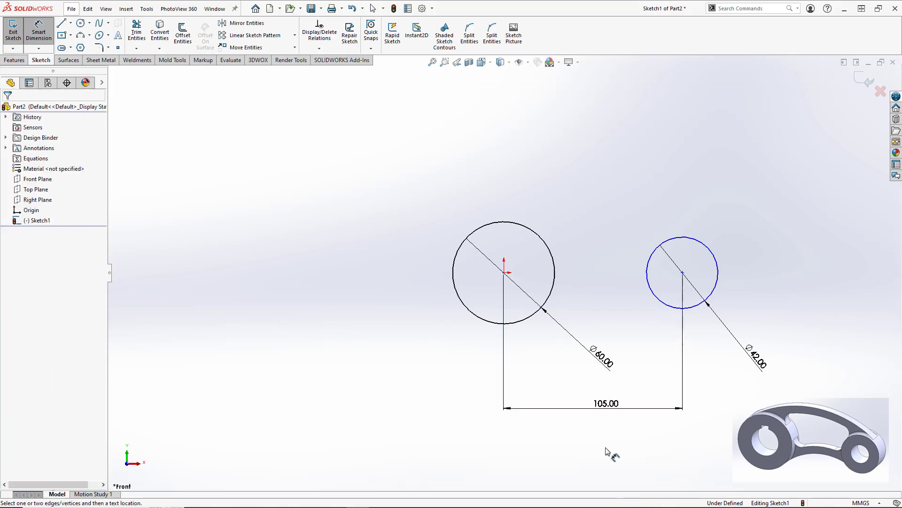
key("Escape")
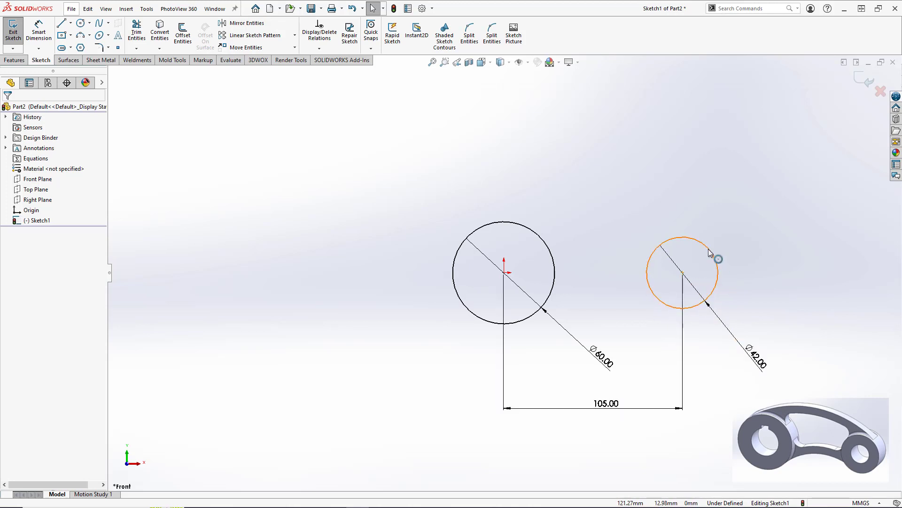
Add a Horizontal relation between the small circle's center and the large circle's center at the origin.
left_click(666, 301)
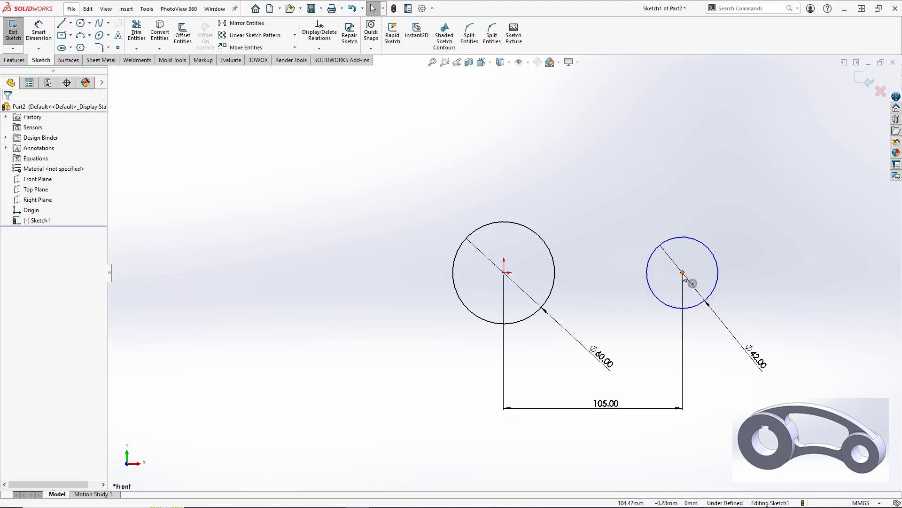
left_click(683, 273)
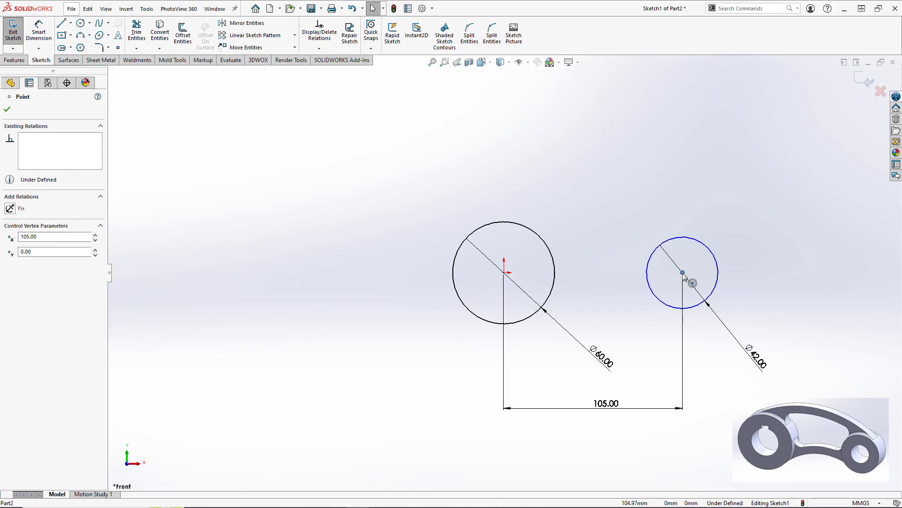
left_click_drag(684, 275, 665, 185)
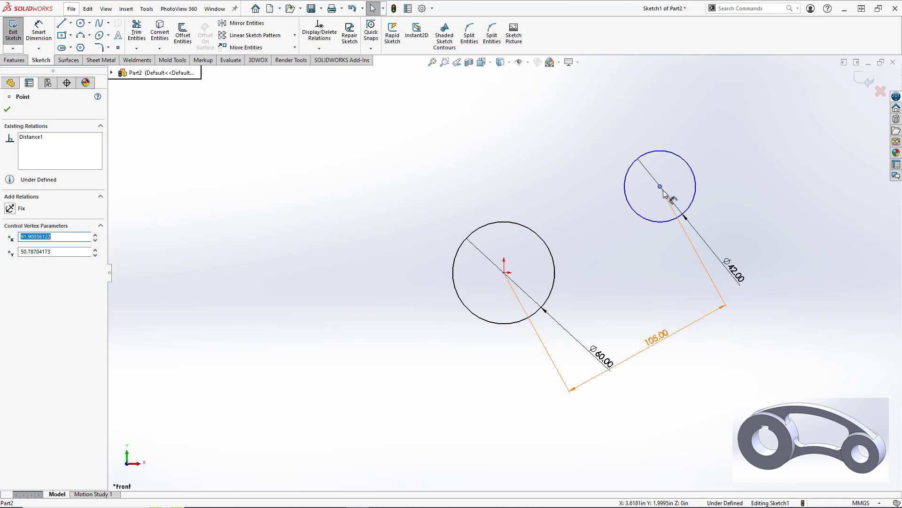
left_click(504, 276, "ctrl")
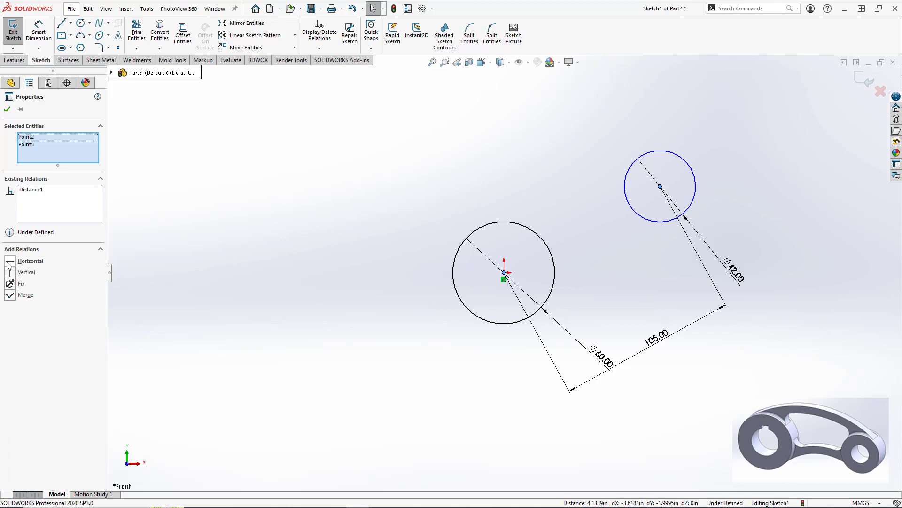
left_click(10, 261)
left_click(375, 320)
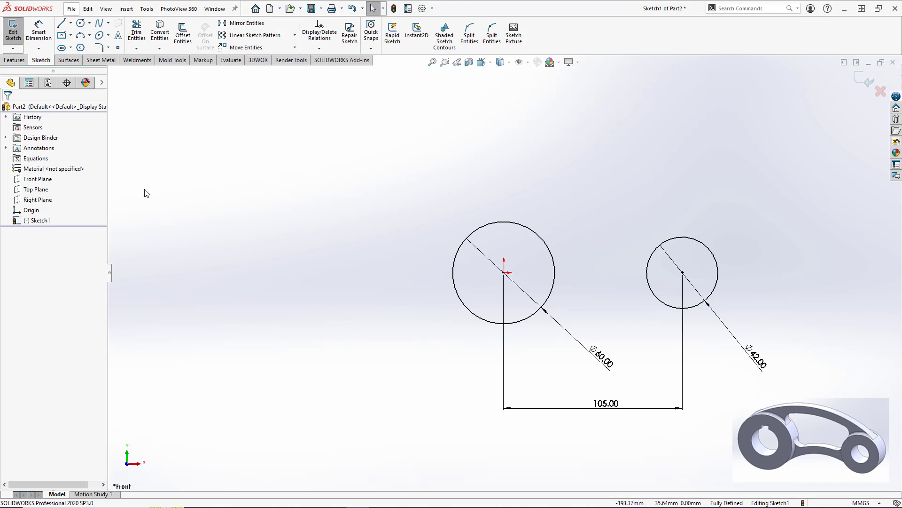
Sketch a 3-point arc of about 140 mm radius, bowed upward, joining the lower sides of the two circles.
left_click(79, 36)
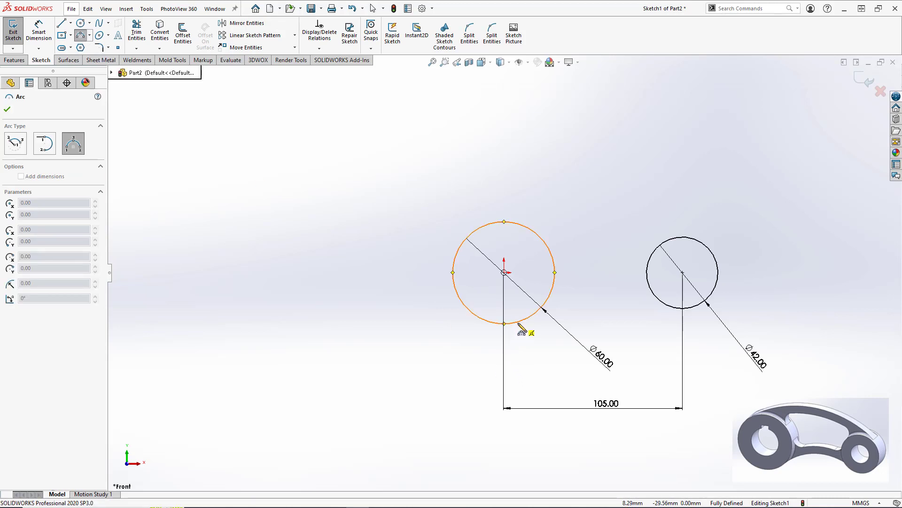
left_click(519, 322)
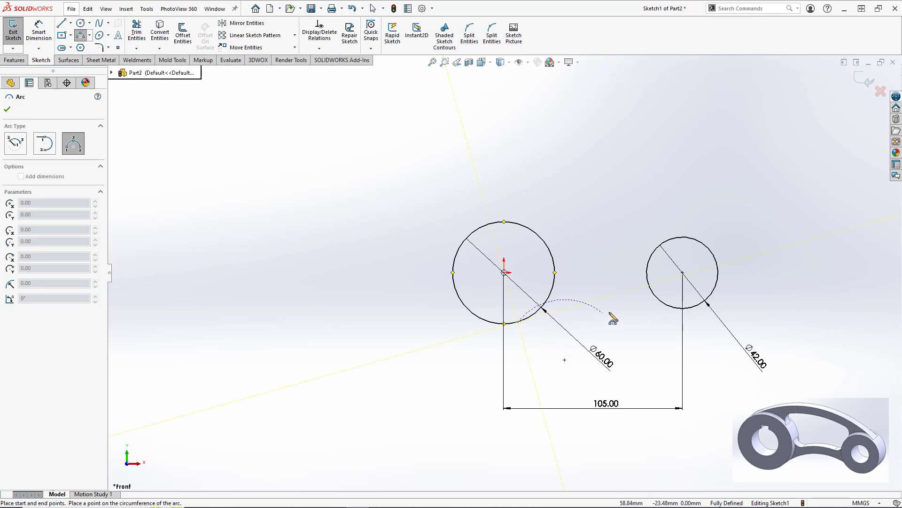
left_click(679, 310)
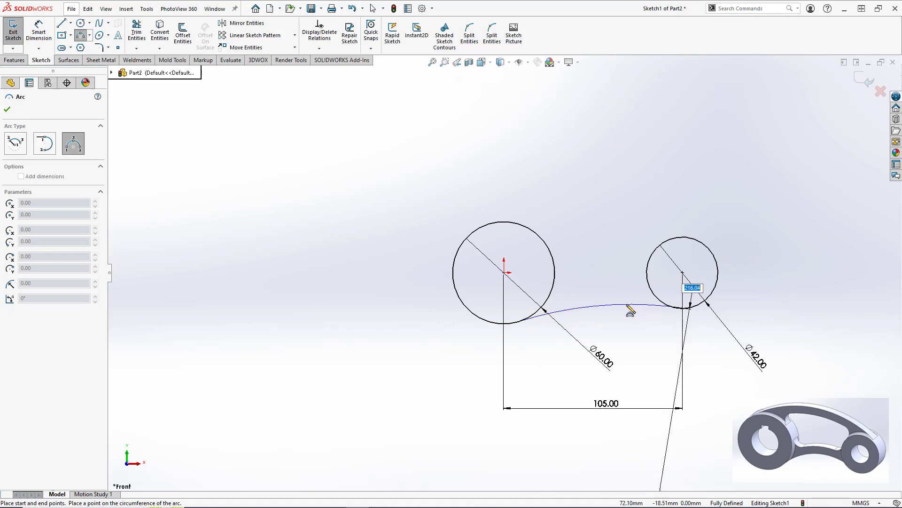
left_click(629, 306)
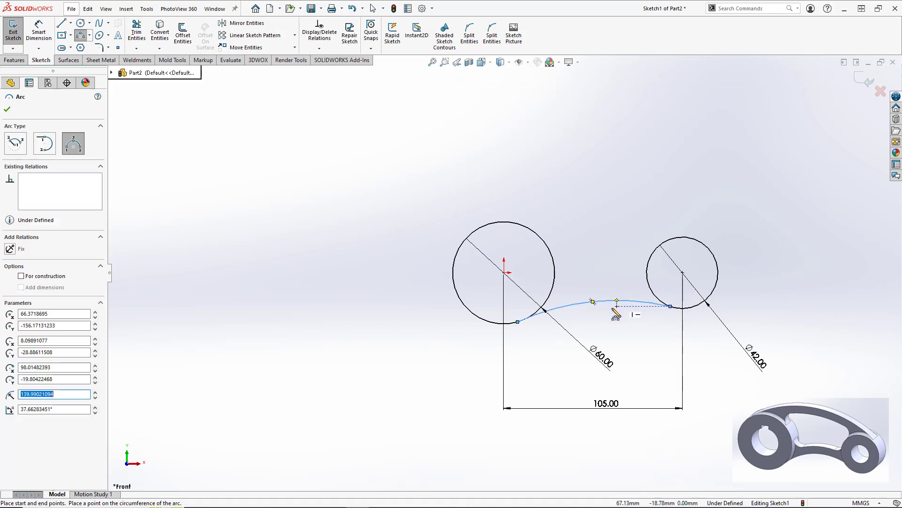
Sketch a 3-point arc of about 119 mm radius, bowed upward, joining the upper sides of the two circles.
left_click(473, 231)
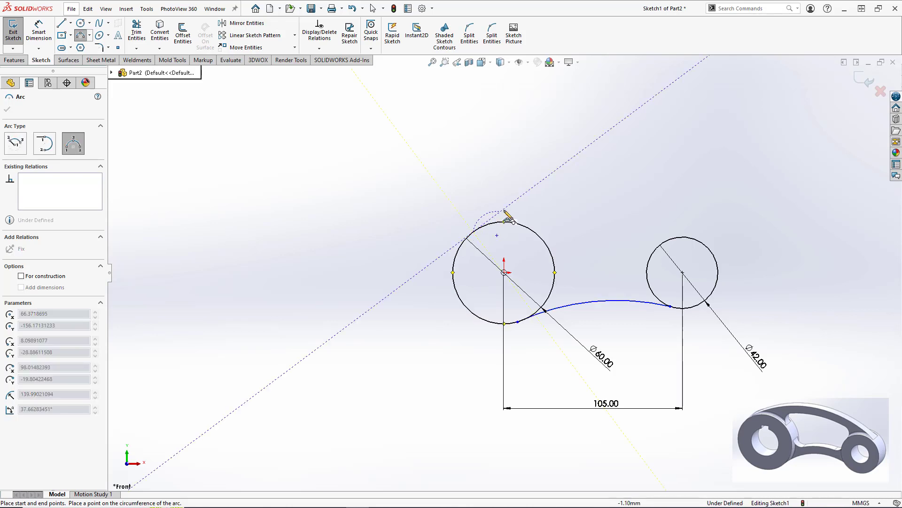
left_click(703, 246)
left_click(625, 208)
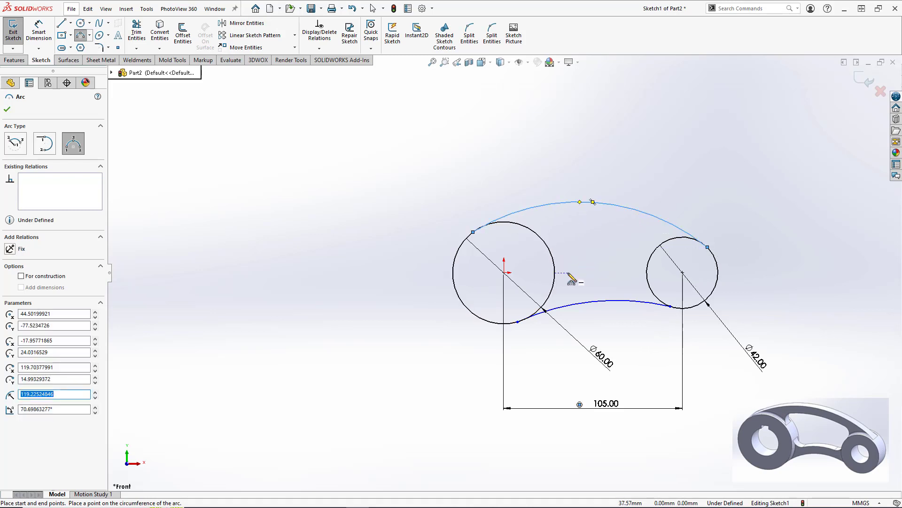
key("Escape")
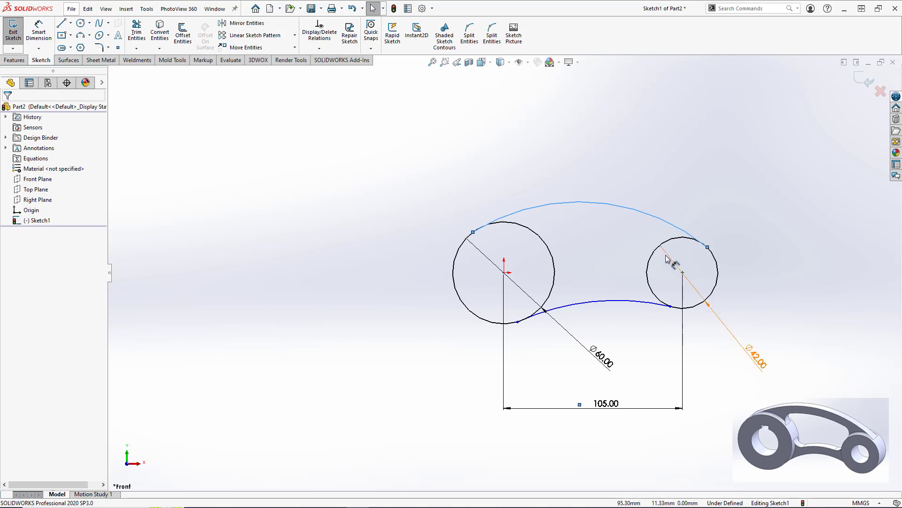
Add a Tangent relation between the upper arc and the large circle.
left_click(530, 232)
left_click(530, 232, "ctrl")
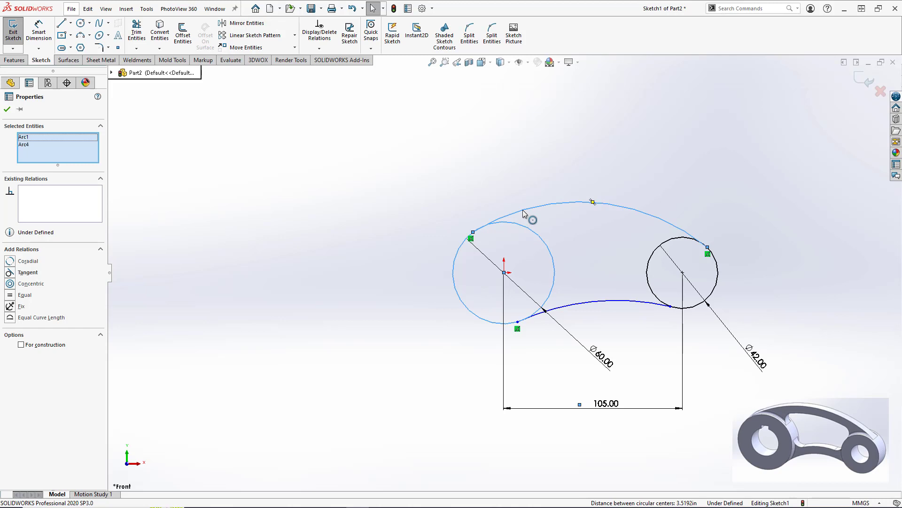
left_click(521, 209, "ctrl")
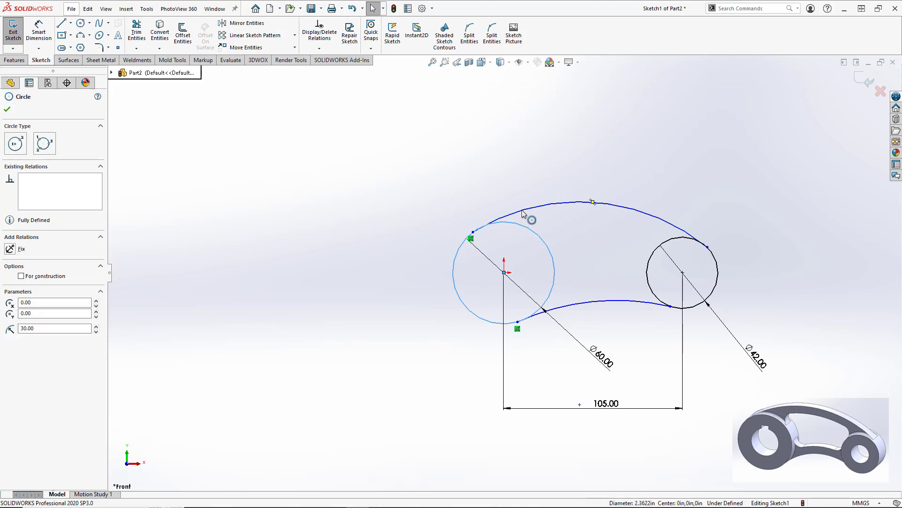
left_click(522, 209, "ctrl")
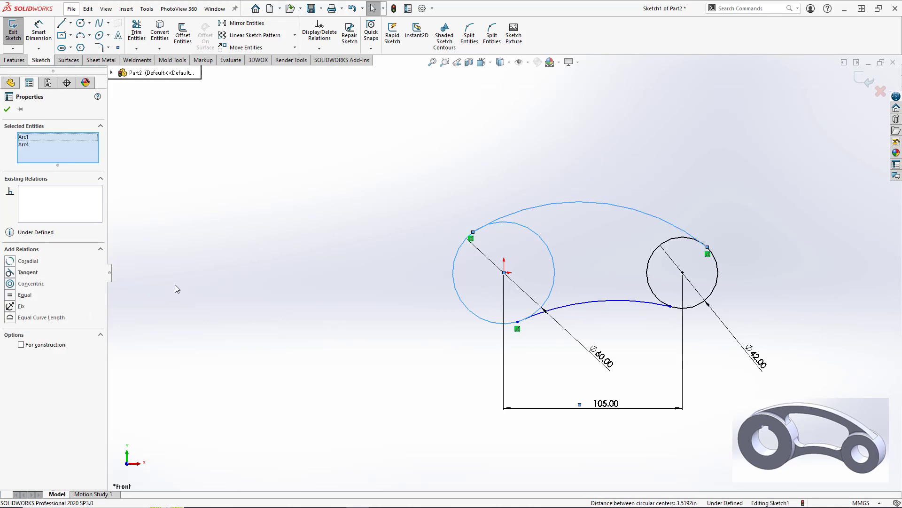
left_click(10, 273)
left_click(244, 213)
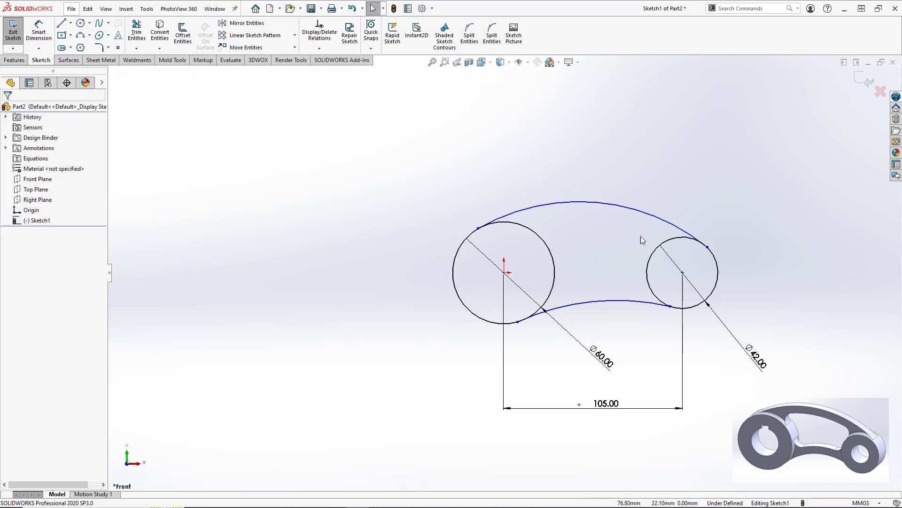
Add a Tangent relation between the upper arc and the small circle.
left_click(684, 243)
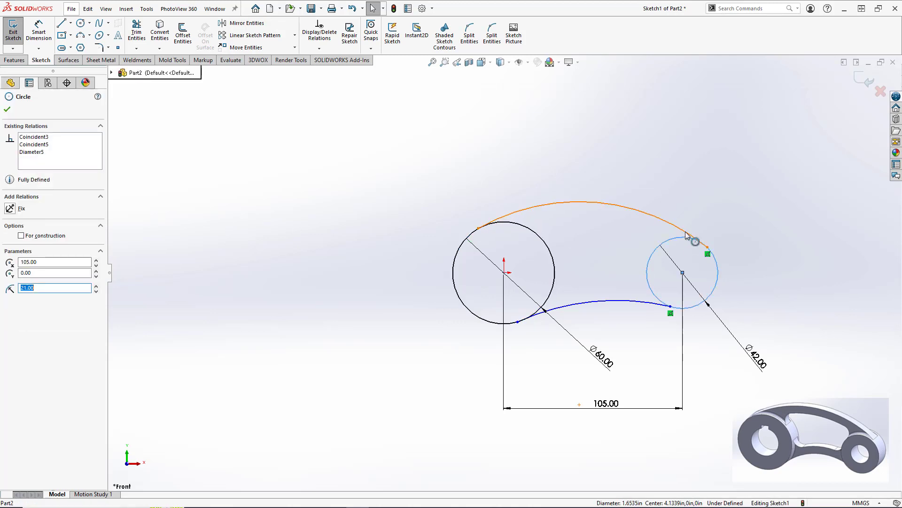
left_click(693, 238, "ctrl")
left_click(10, 272)
left_click(234, 274)
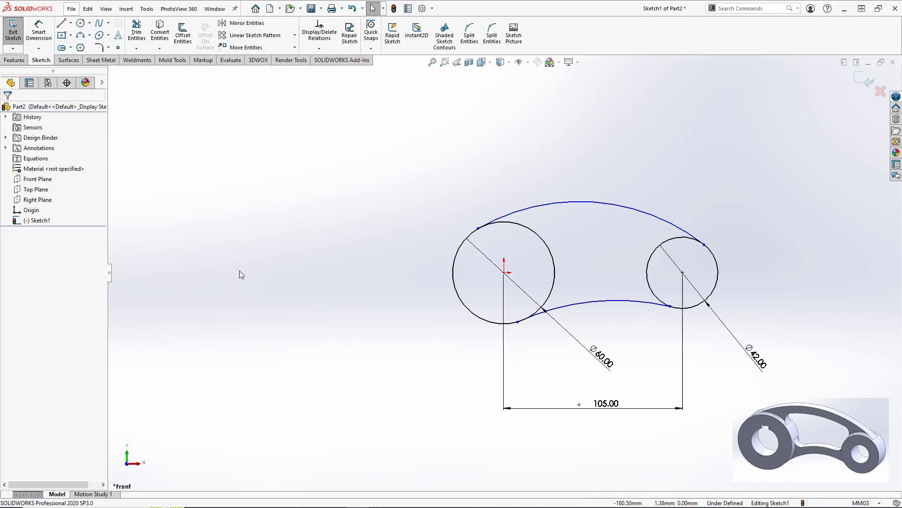
Add a Tangent relation between the lower arc and the large circle.
left_click(569, 304)
left_click(550, 288, "ctrl")
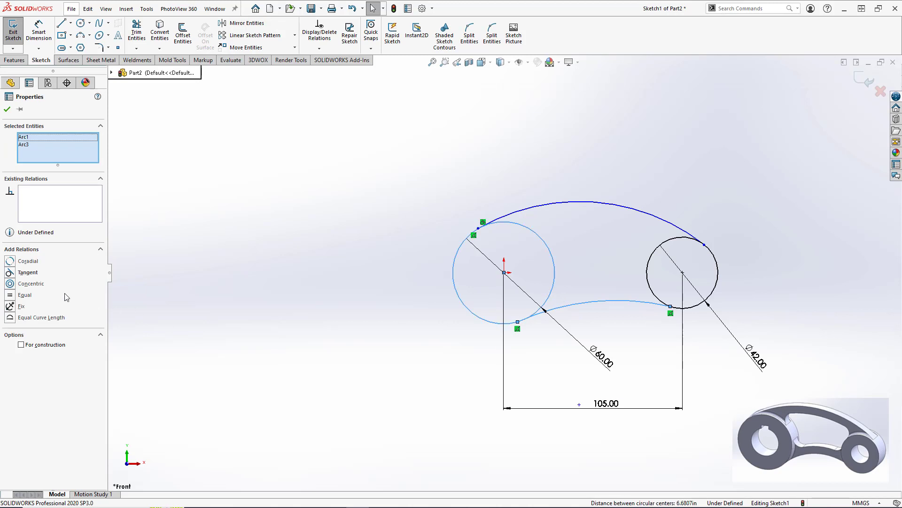
left_click(10, 272)
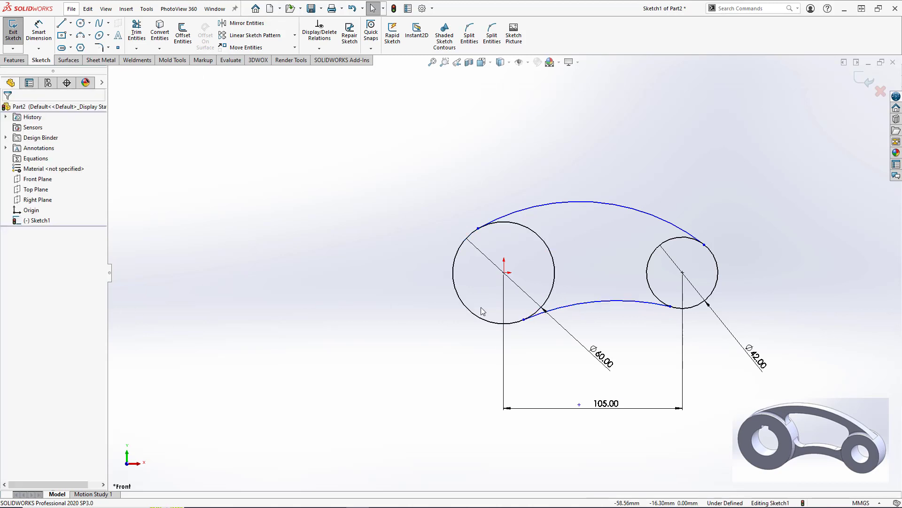
Add a Tangent relation between the lower arc and the small circle.
left_click(655, 303)
left_click(659, 300, "ctrl")
left_click(10, 272)
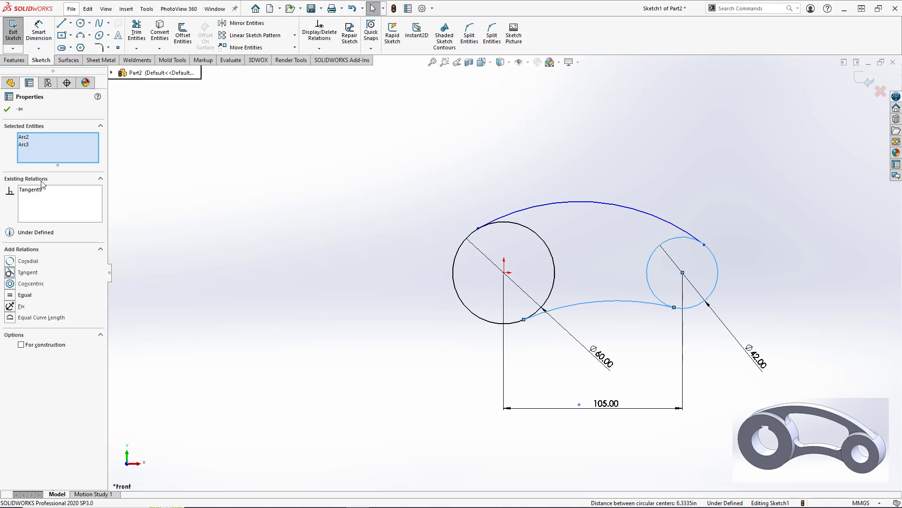
left_click(7, 109)
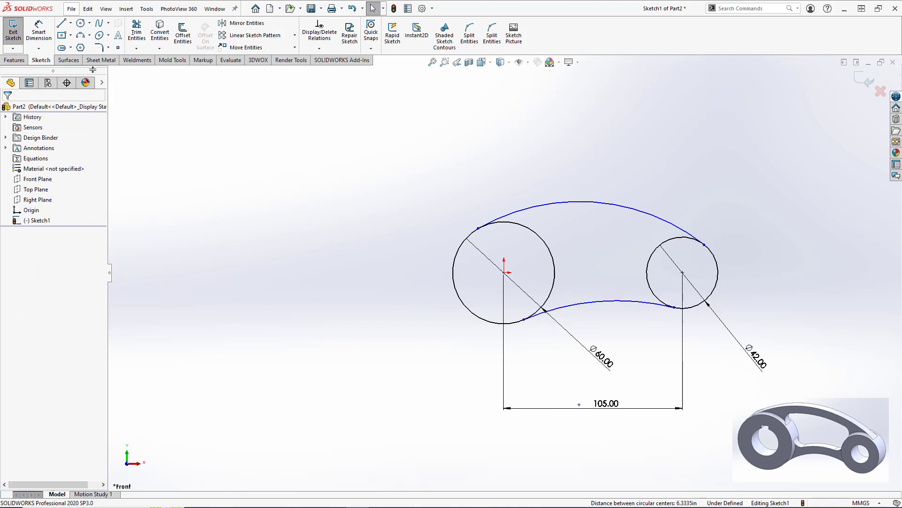
Dimension the lower arc's radius and set it to 60 mm.
left_click(39, 33)
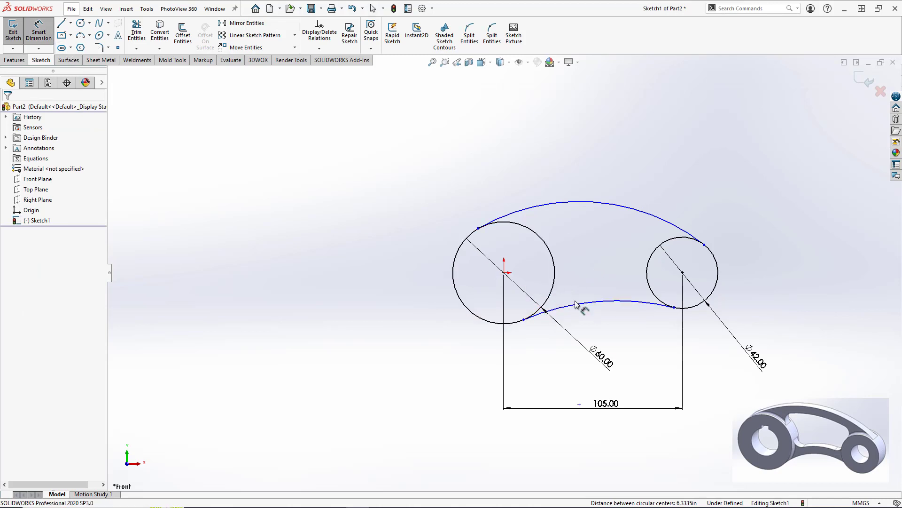
left_click(629, 301)
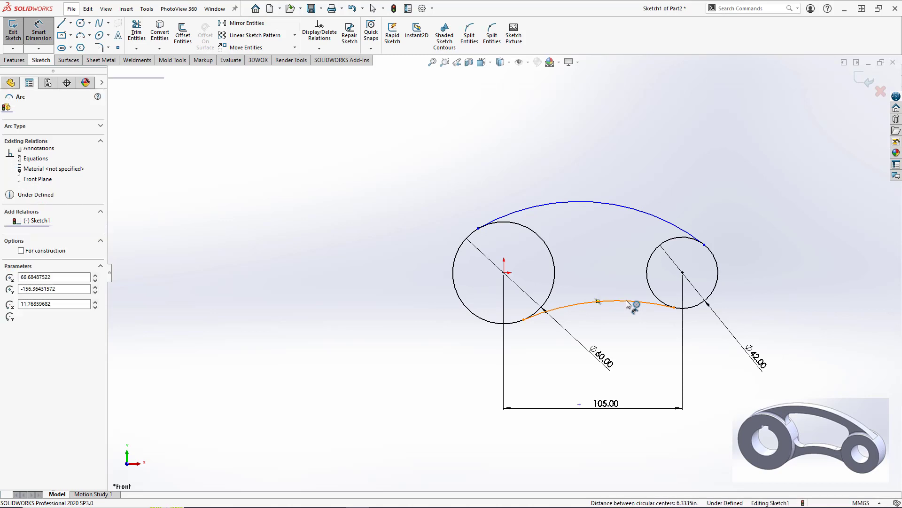
left_click(597, 278)
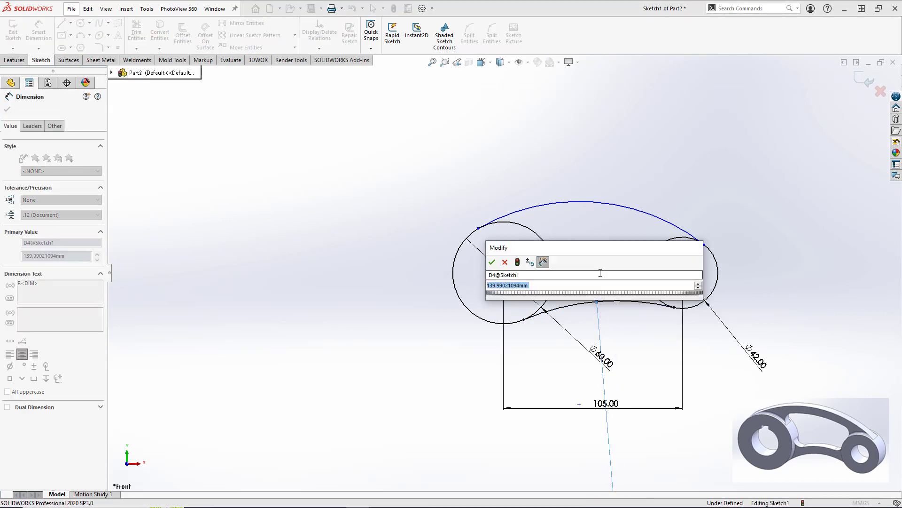
type("60")
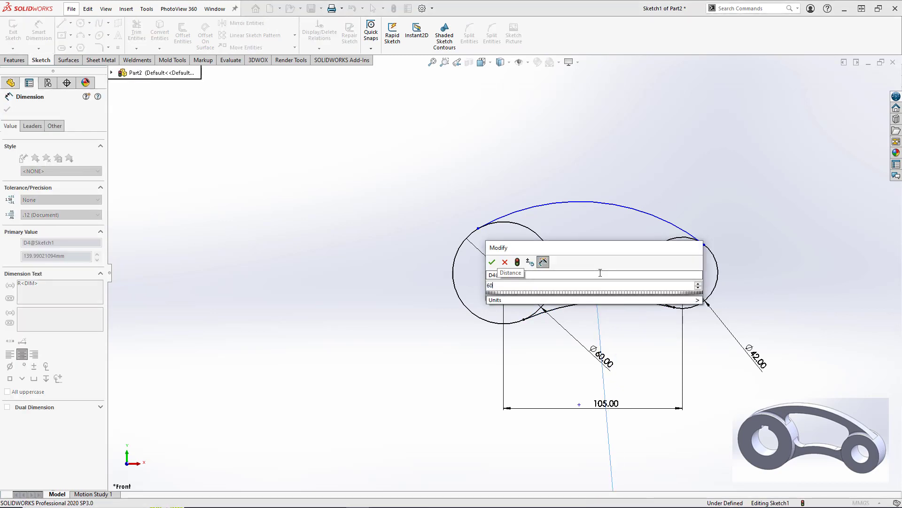
key("Return")
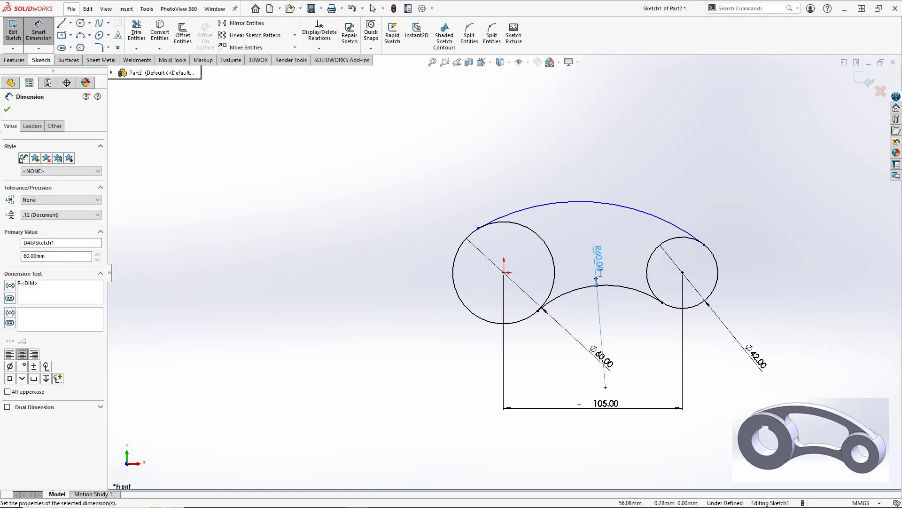
Dimension the upper arc's radius at 115 mm and exit the sketch.
left_click(628, 209)
left_click(590, 162)
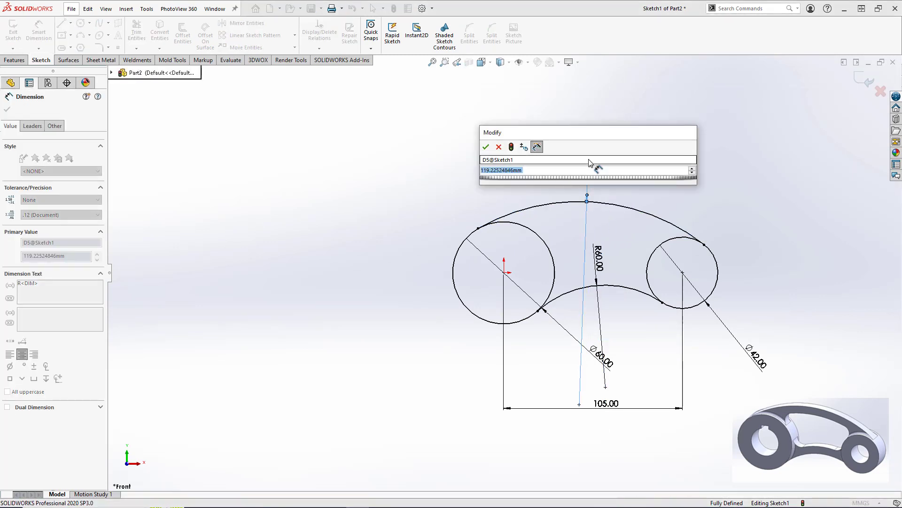
type("115")
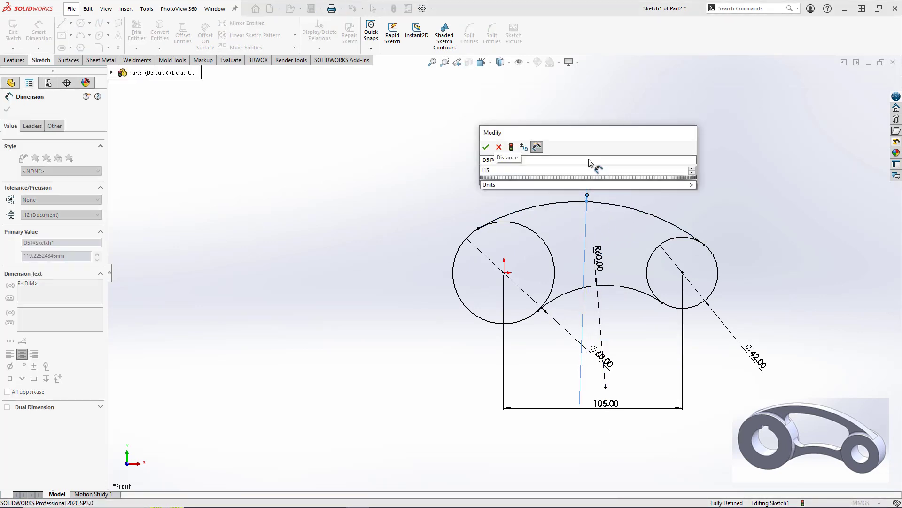
key("Return")
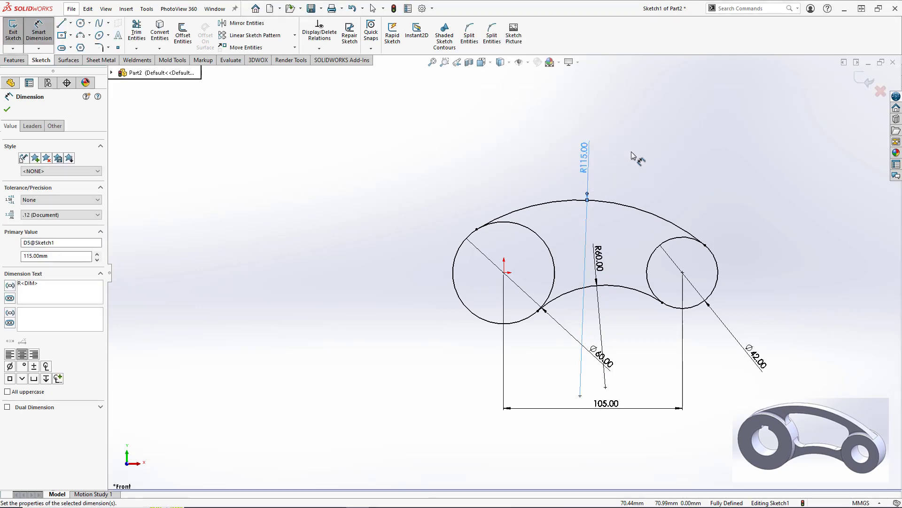
left_click(658, 153)
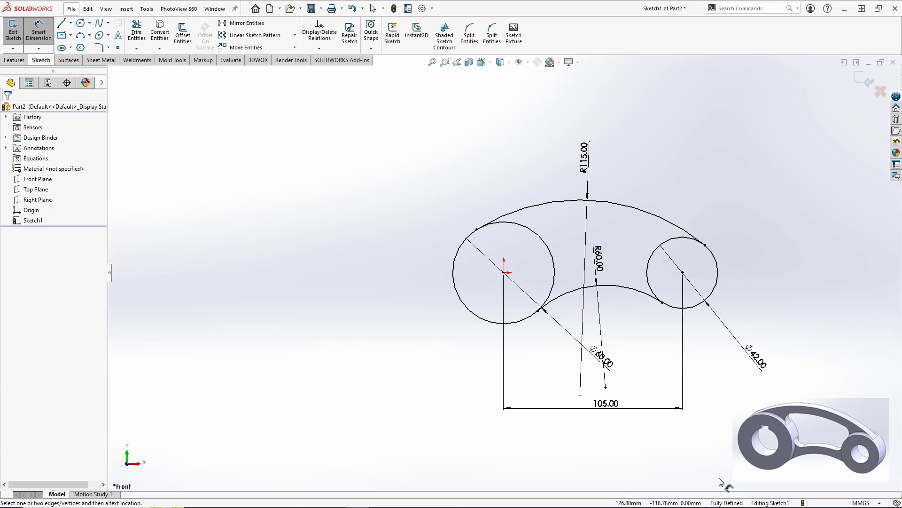
left_click(864, 84)
left_click(362, 184)
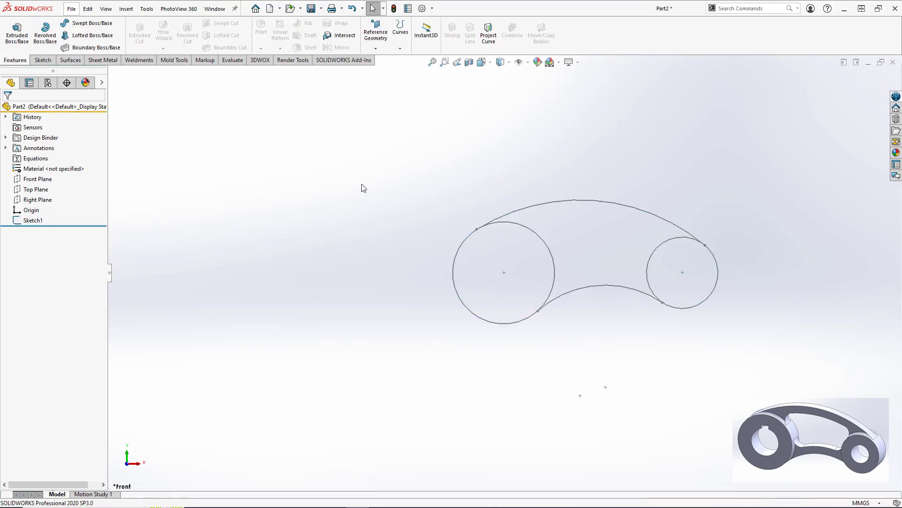
Extrude the two circle regions of the sketch as bosses, using Mid Plane with a 20 mm depth.
left_click(17, 32)
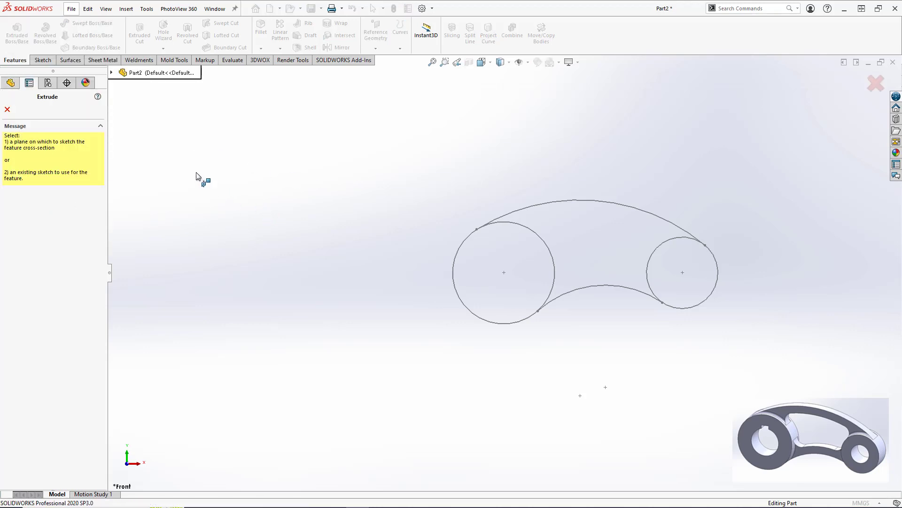
left_click(112, 72)
left_click(151, 188)
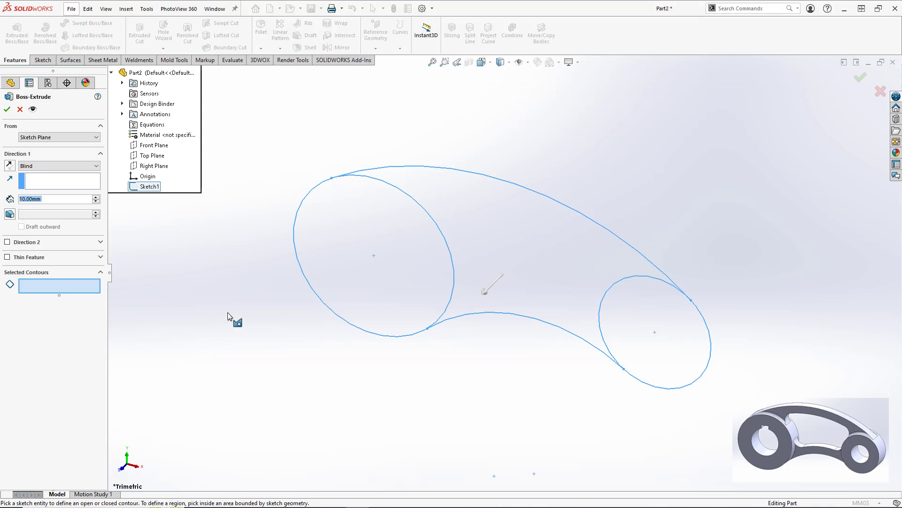
left_click(341, 256)
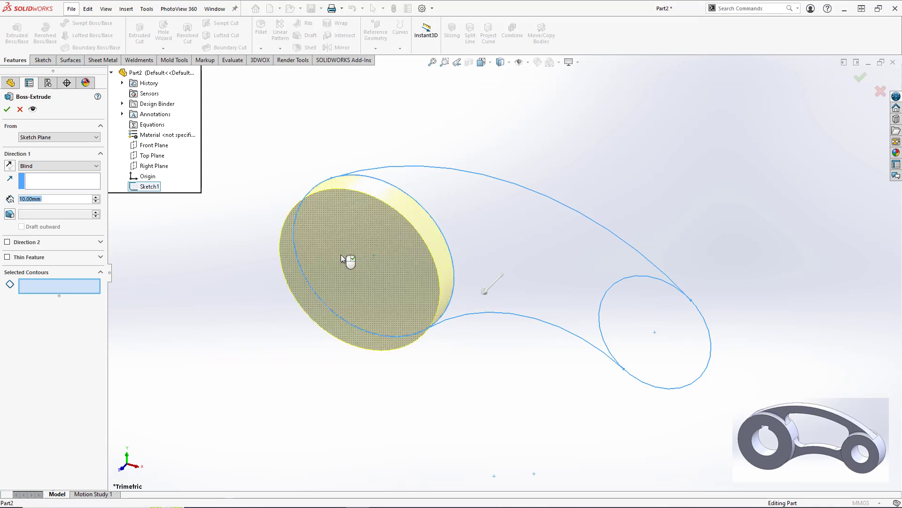
left_click(620, 319)
left_click(79, 170)
left_click(37, 203)
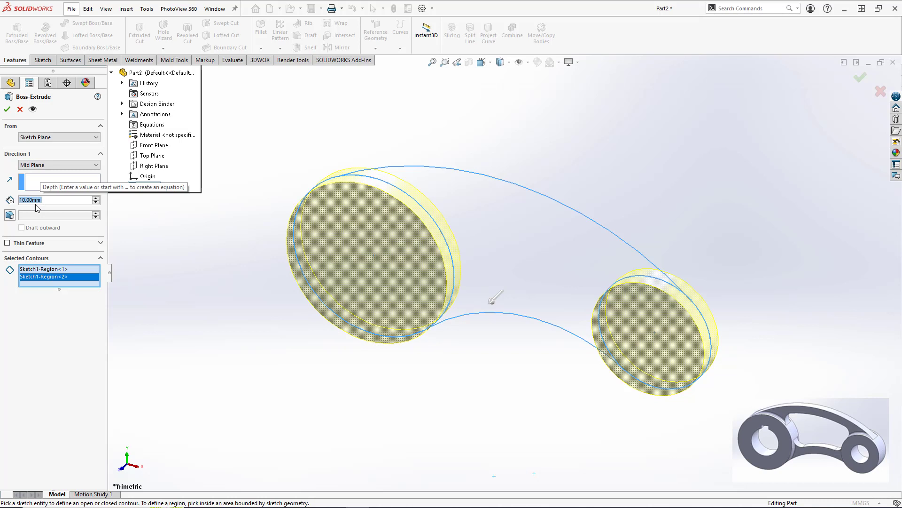
type("20")
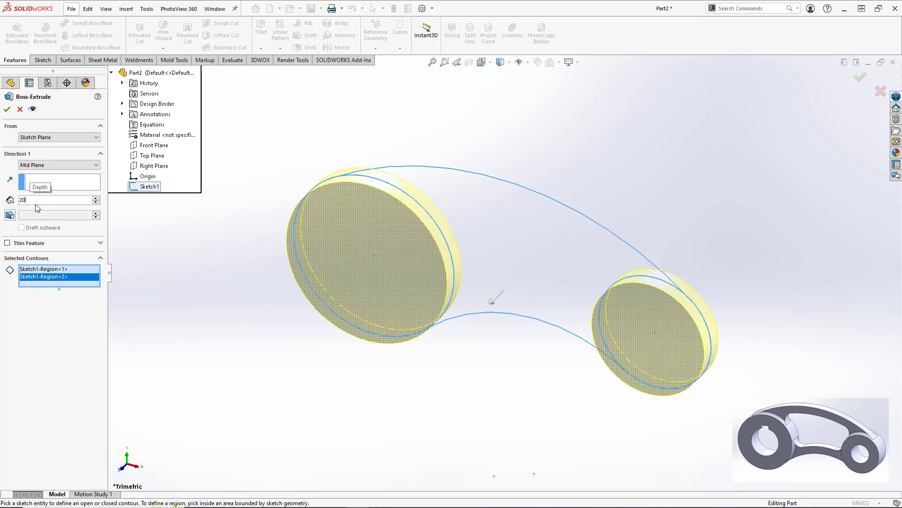
key("Return")
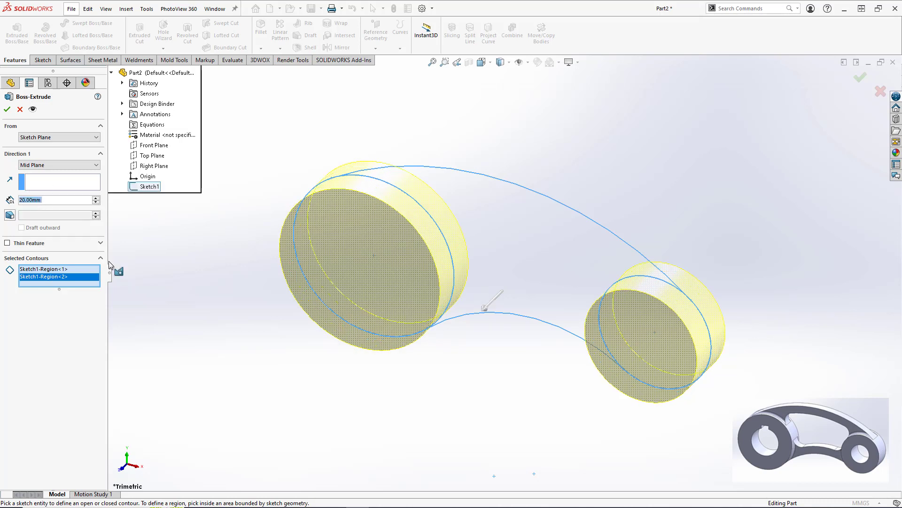
left_click(7, 110)
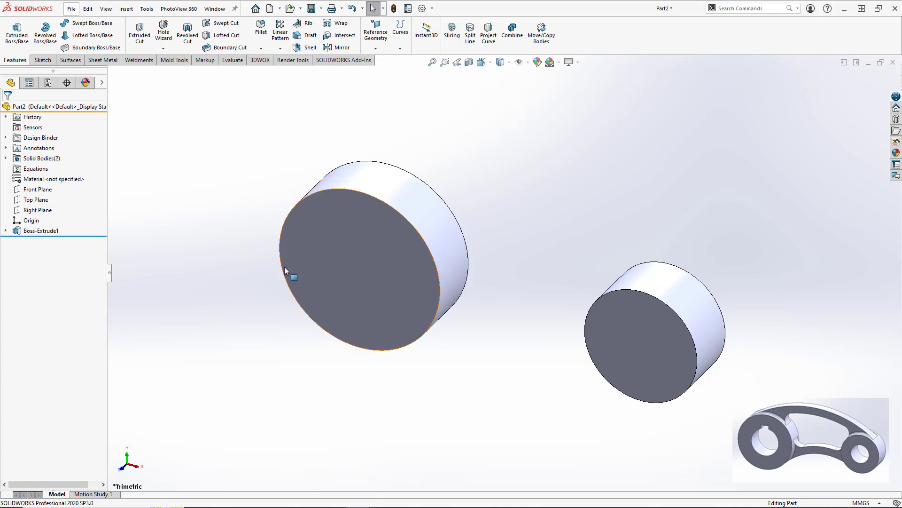
Reuse the first sketch to extrude the arm region between the two circles, using Mid Plane with a 10 mm depth and merged result.
left_click(6, 231)
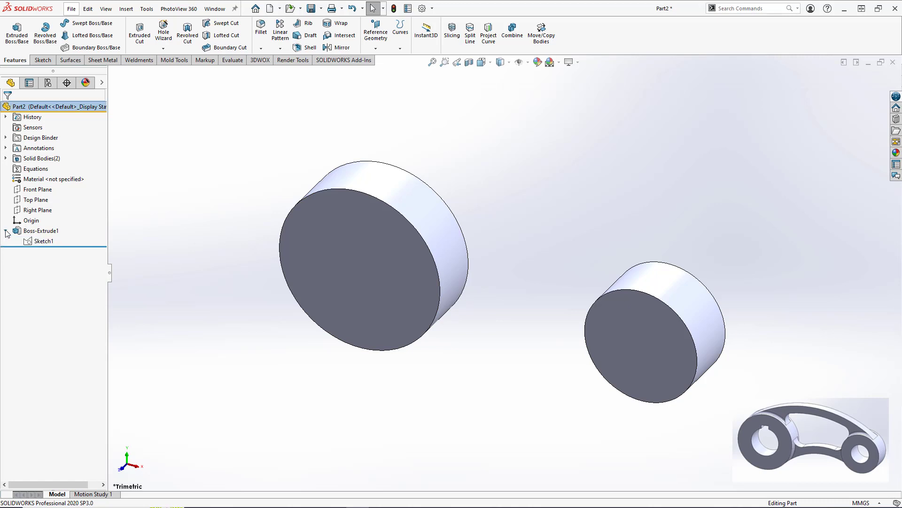
left_click(19, 41)
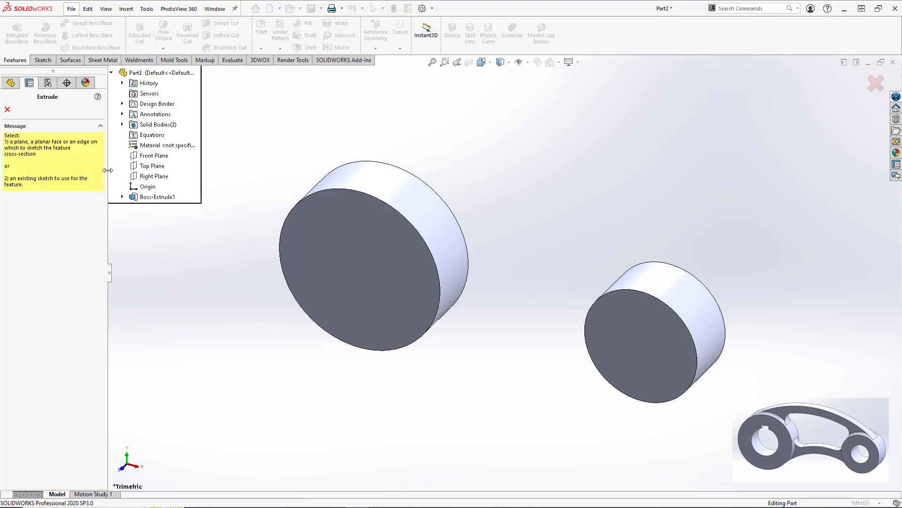
left_click(122, 197)
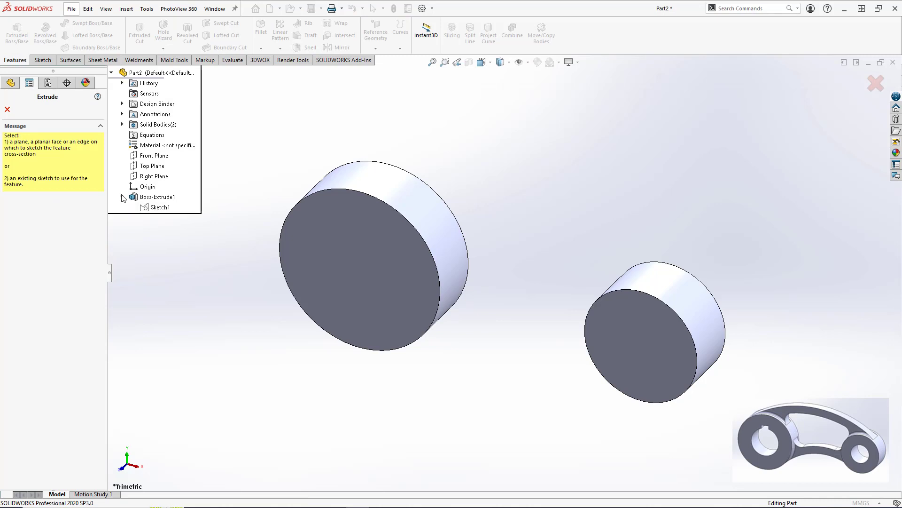
left_click(159, 207)
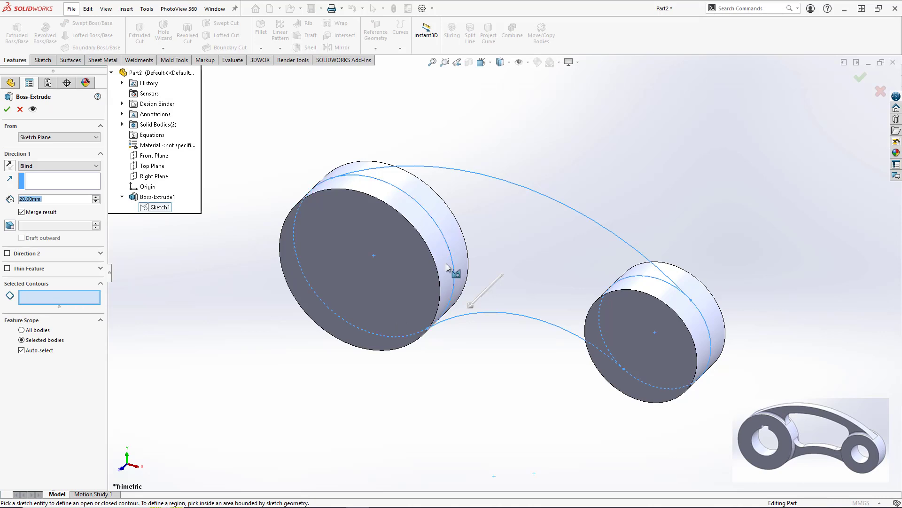
left_click(496, 244)
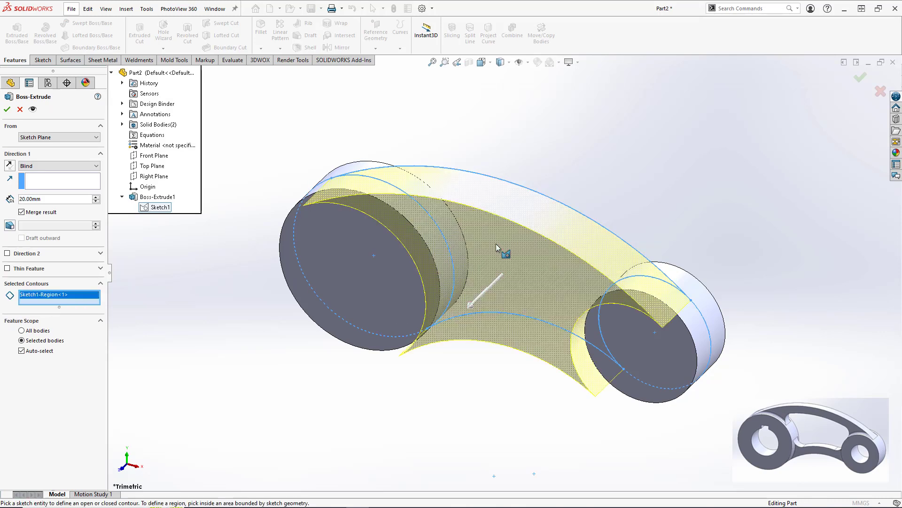
left_click(67, 168)
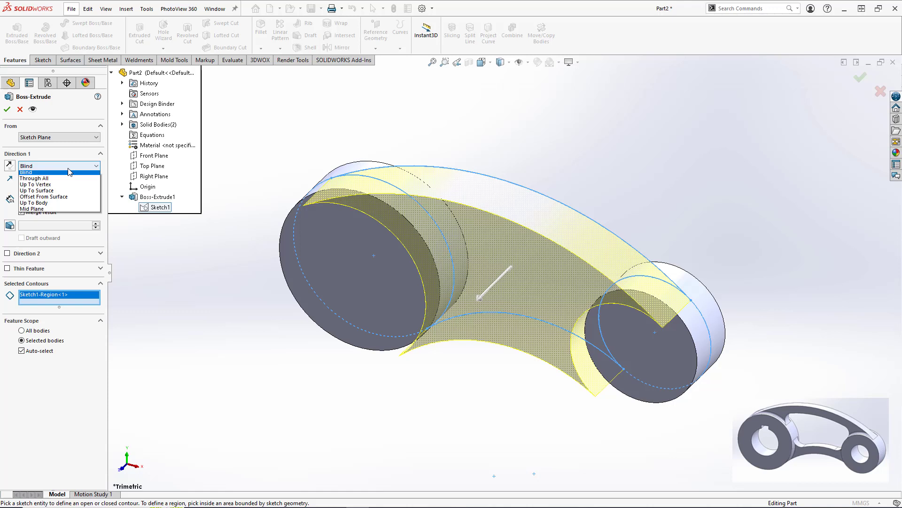
left_click(32, 212)
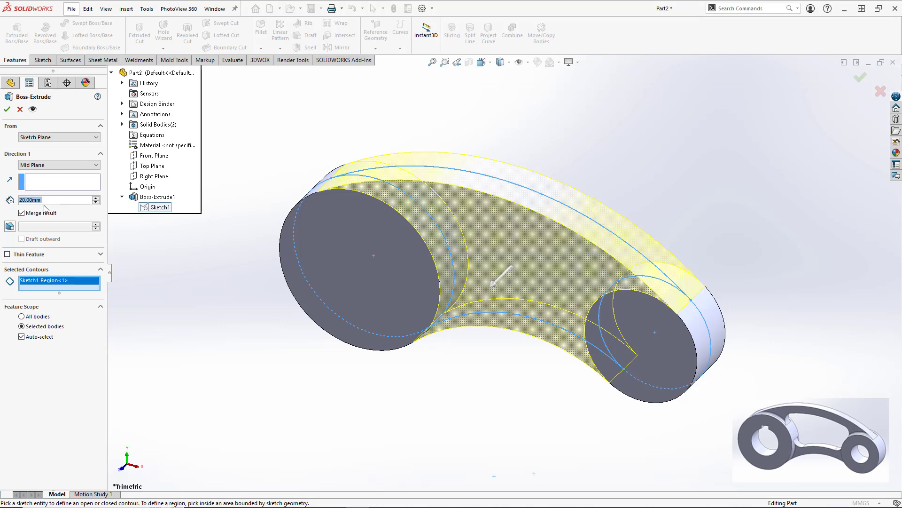
type("10")
key("Return")
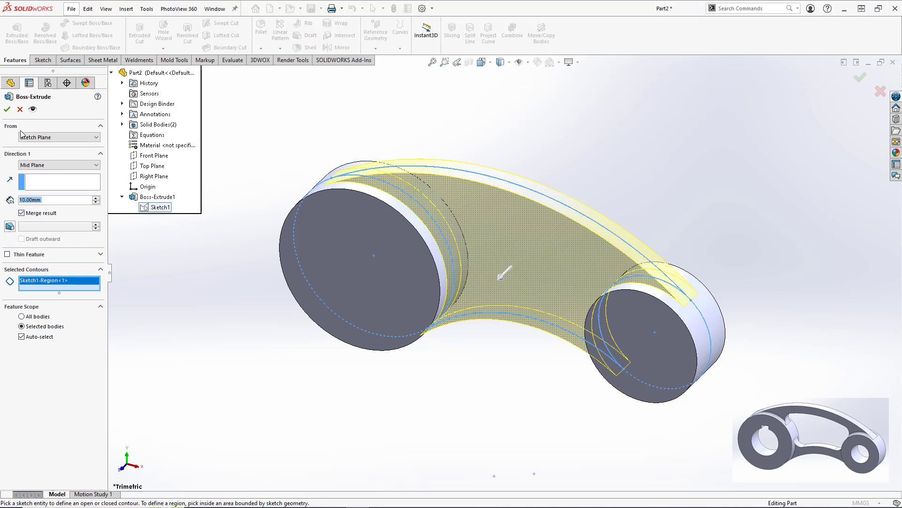
left_click(7, 110)
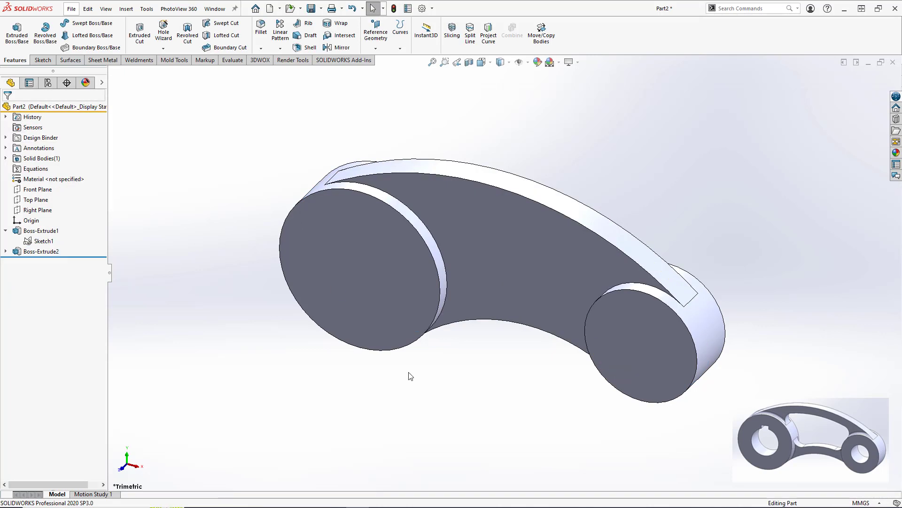
middle_click_drag(409, 376, 420, 354)
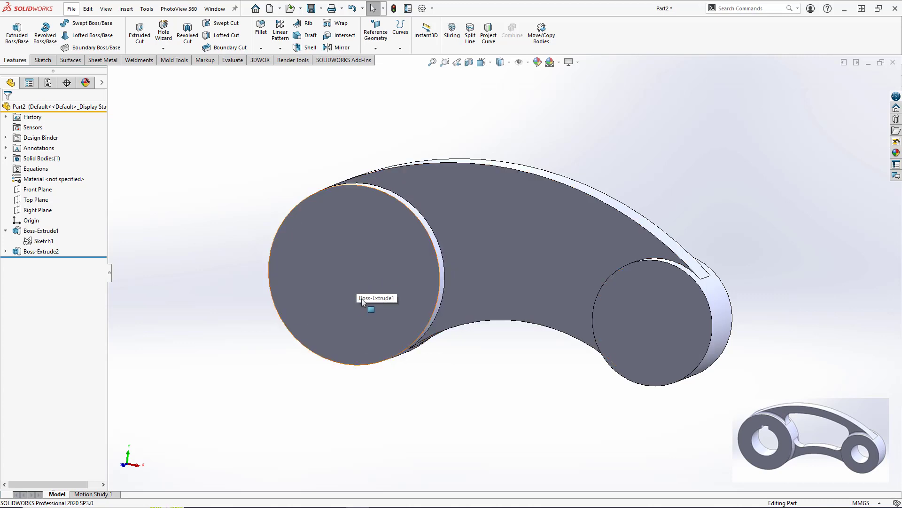
left_click(342, 269)
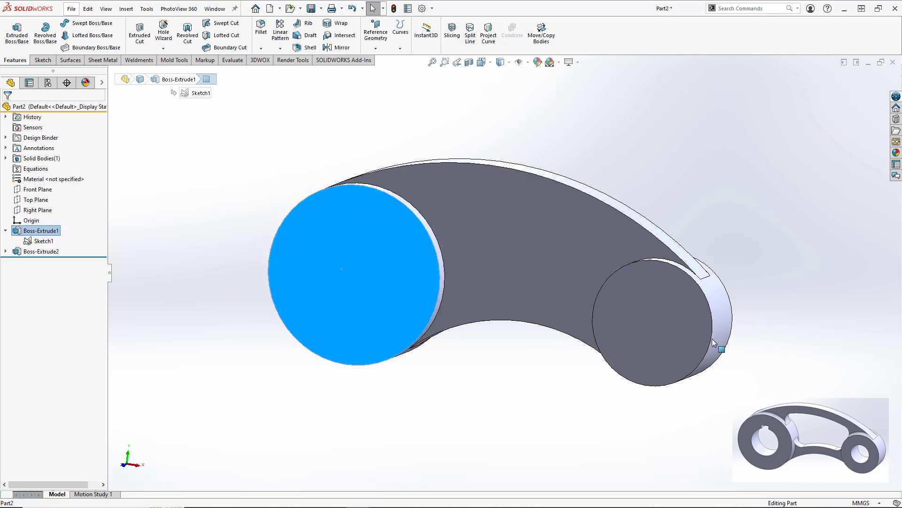
left_click(655, 331)
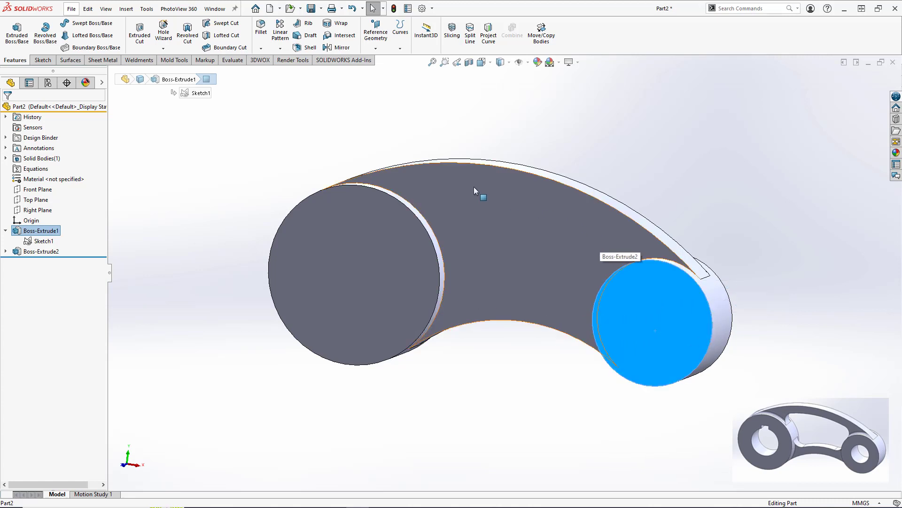
left_click(483, 223)
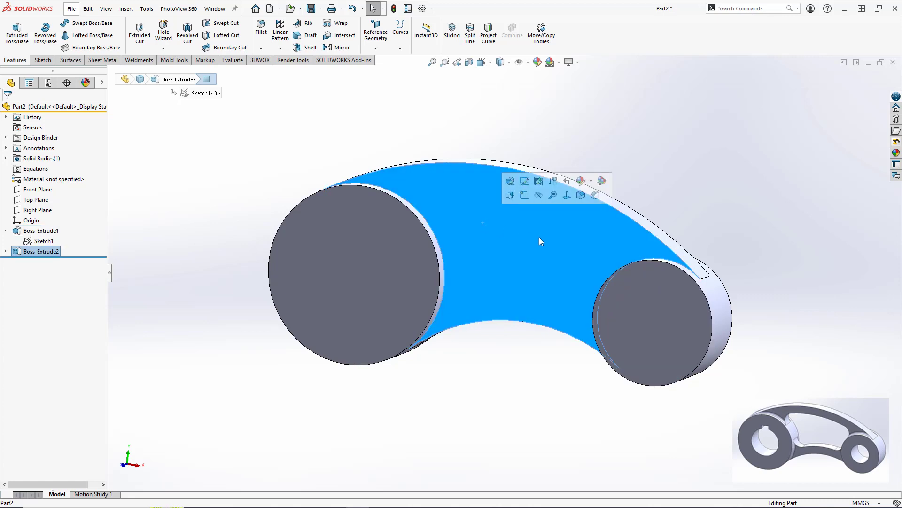
left_click(525, 384)
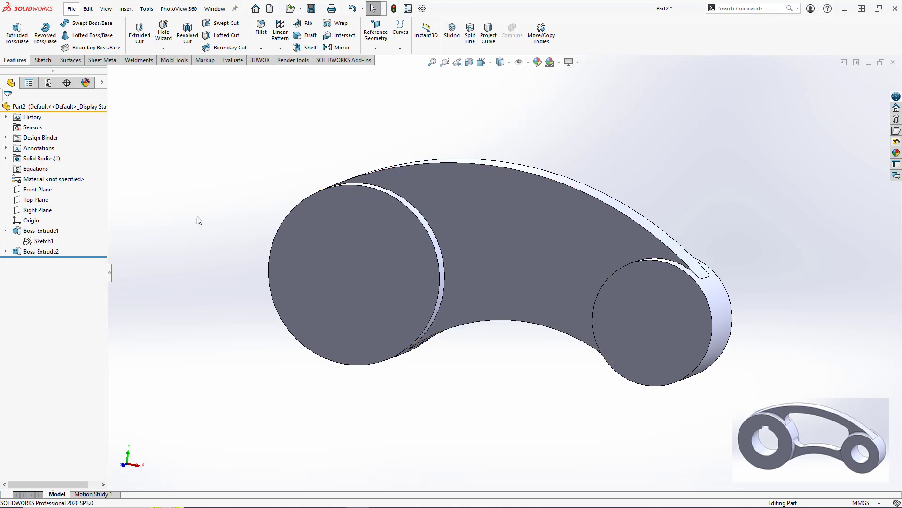
Start a new sketch on the Front Plane and orient the view normal to it.
left_click(50, 190)
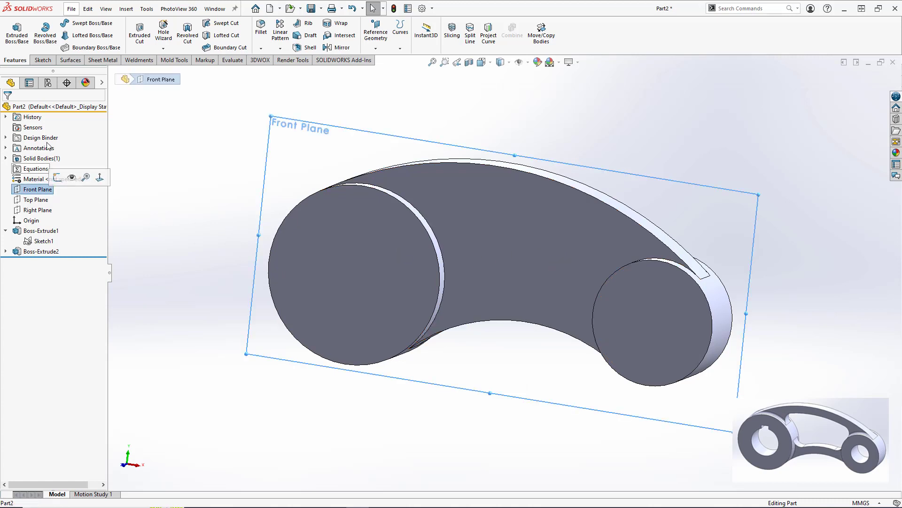
left_click(35, 190)
left_click(43, 175)
key("space")
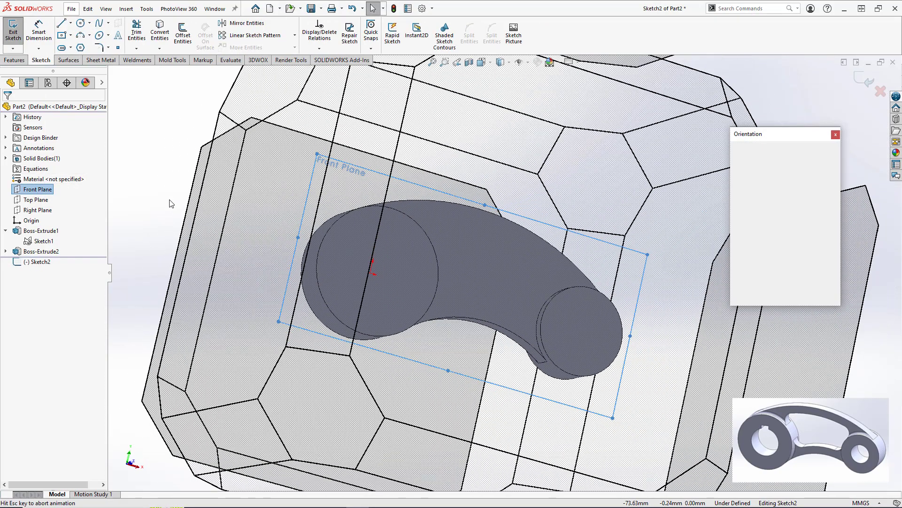
left_click(835, 189)
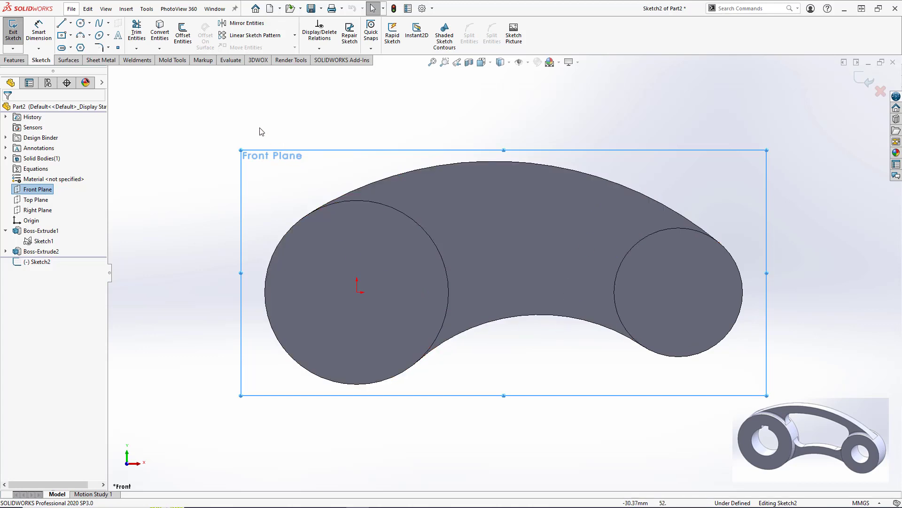
Offset the arm's upper and lower arc edges 8 mm inward with dimensions added, reversing the direction for the upper one.
left_click(183, 35)
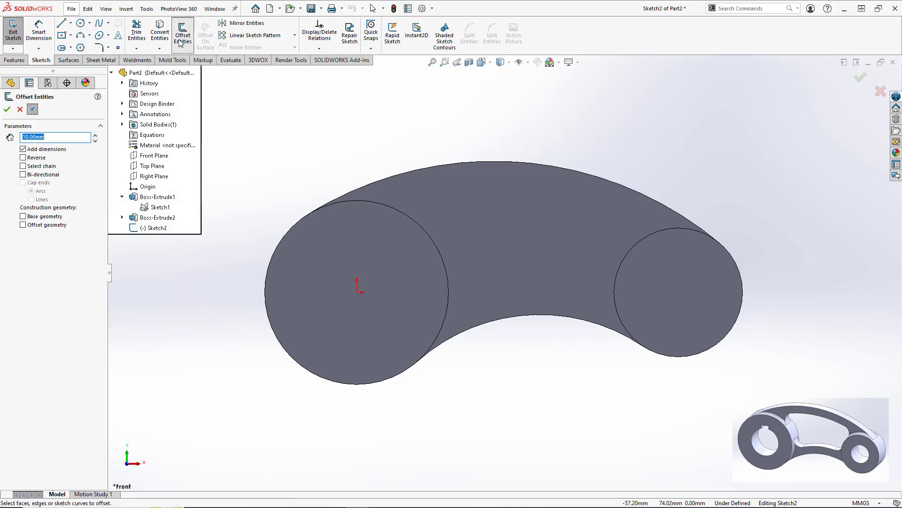
left_click(33, 110)
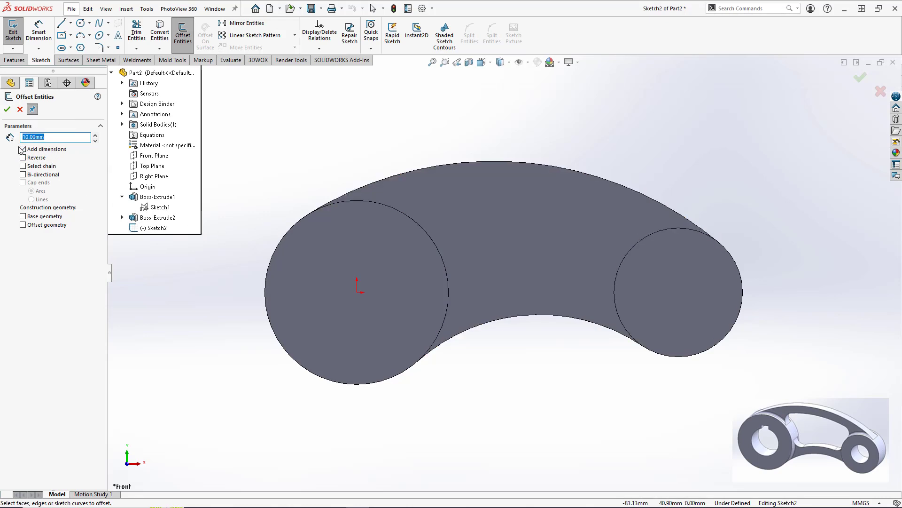
type("8")
key("Return")
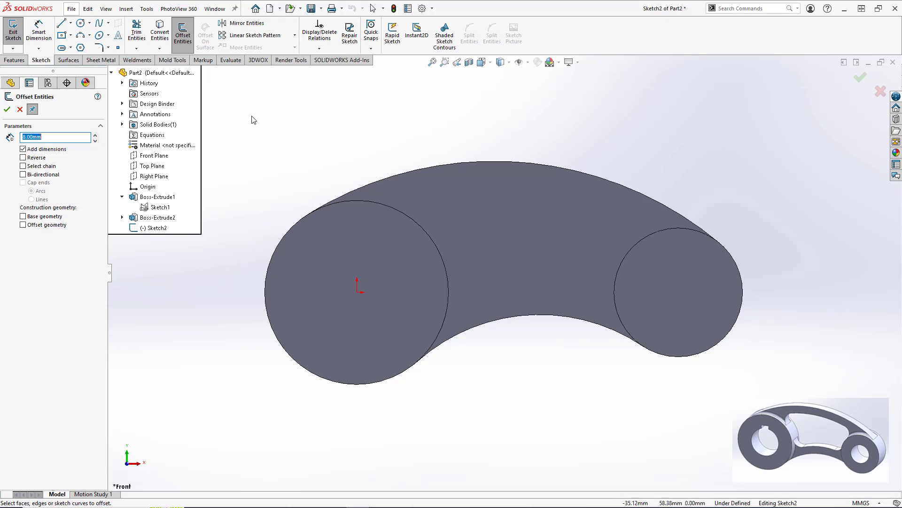
left_click(439, 164)
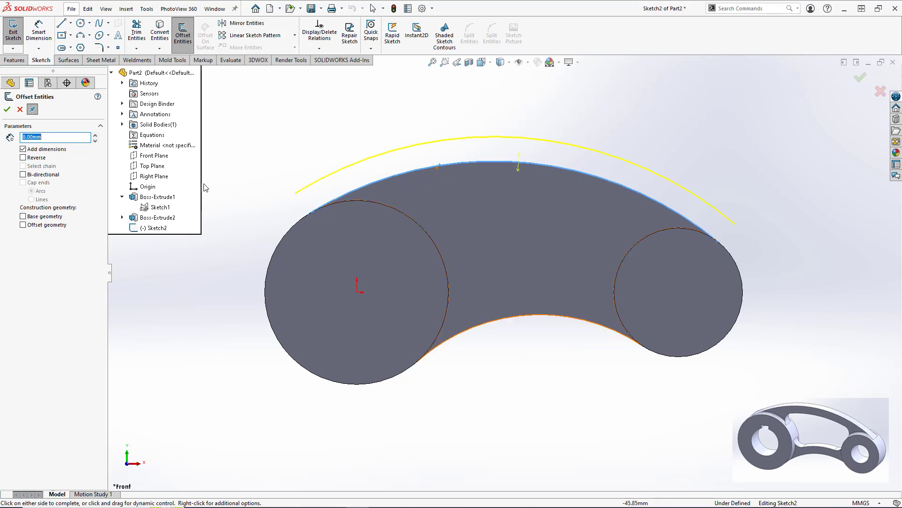
left_click(22, 157)
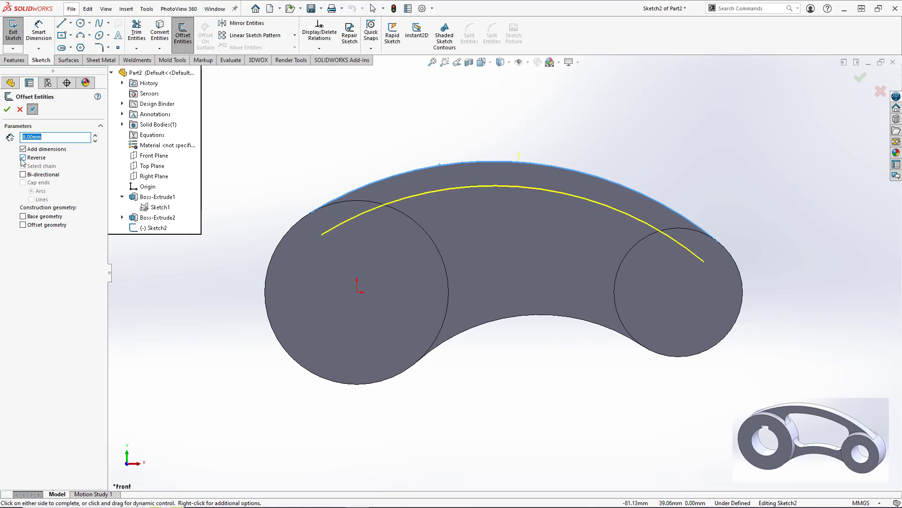
left_click(7, 110)
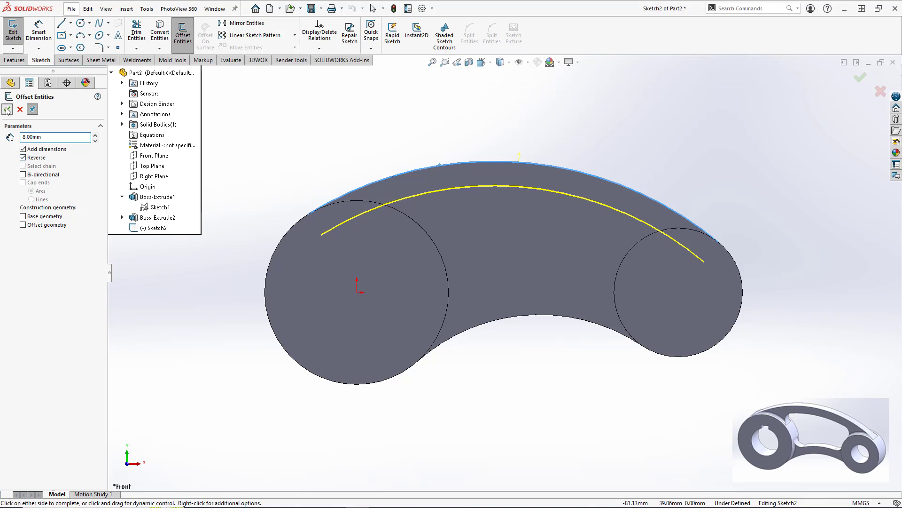
left_click(32, 111)
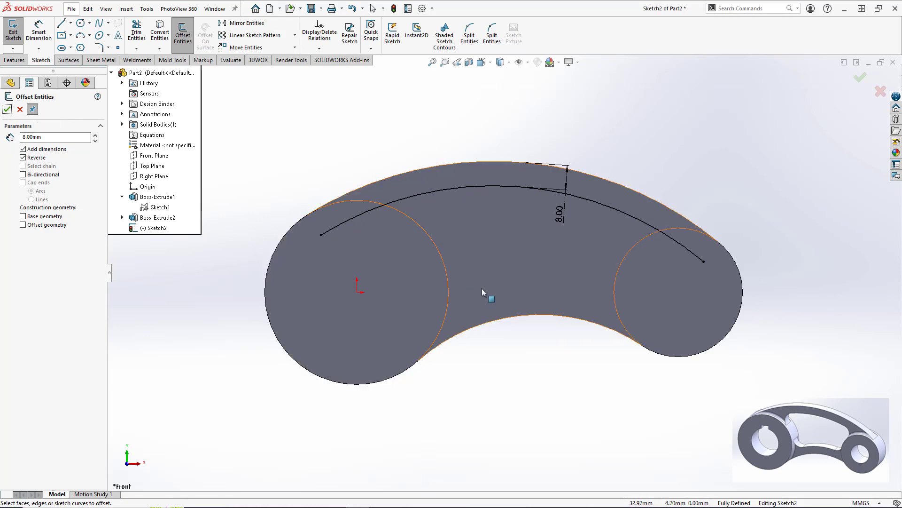
left_click(504, 317)
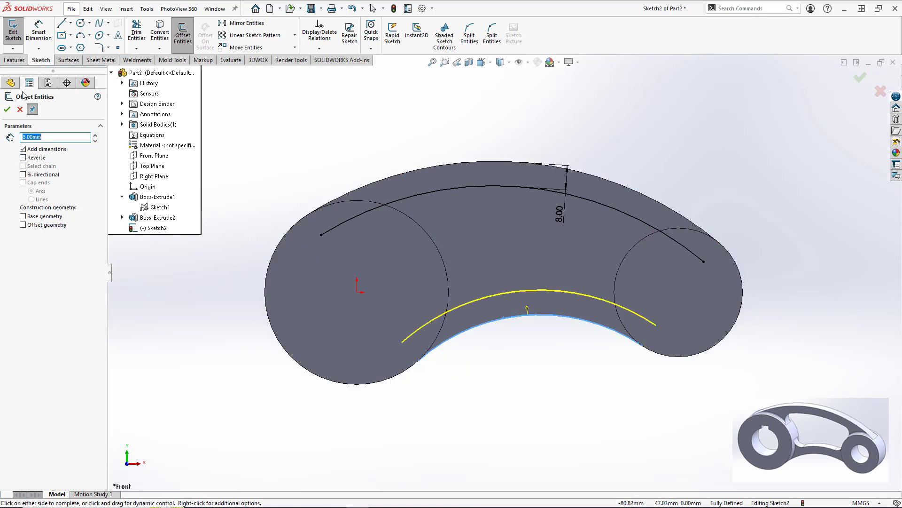
left_click(7, 110)
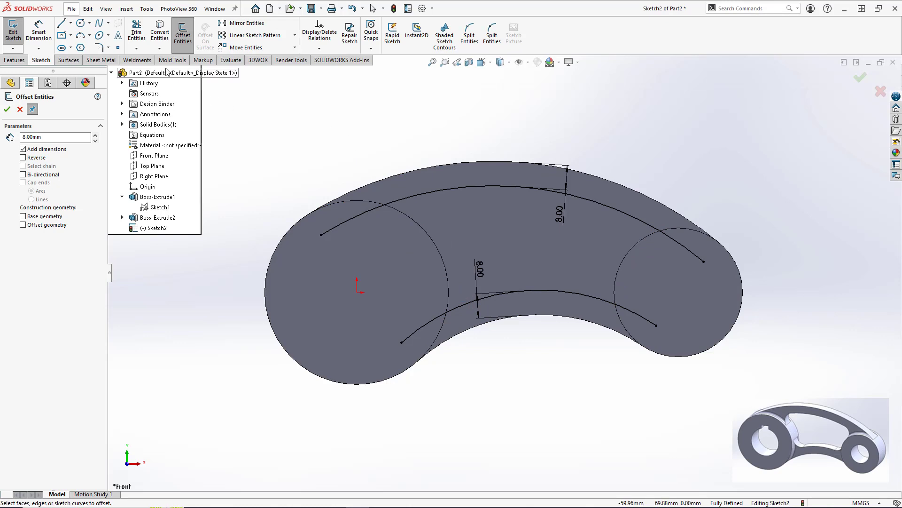
Convert the arm-side circular edges of the large and small bosses into sketch entities.
left_click(158, 32)
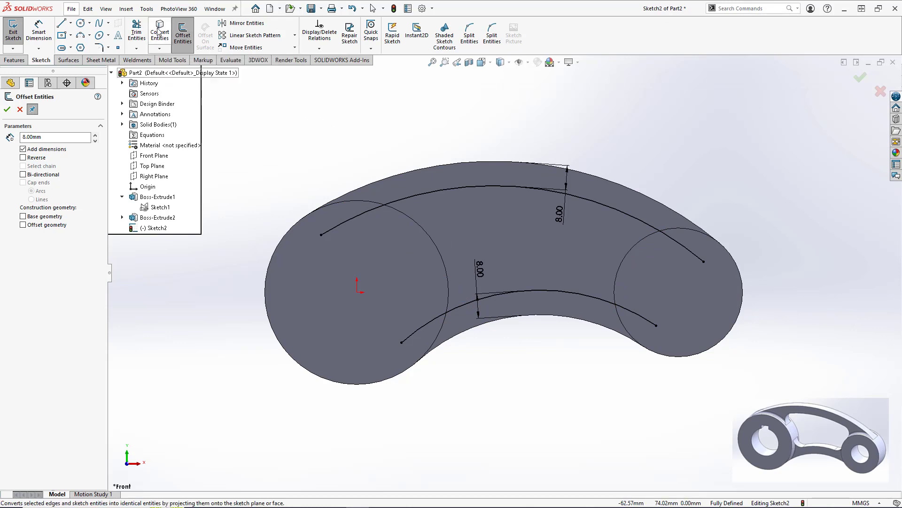
left_click(429, 235)
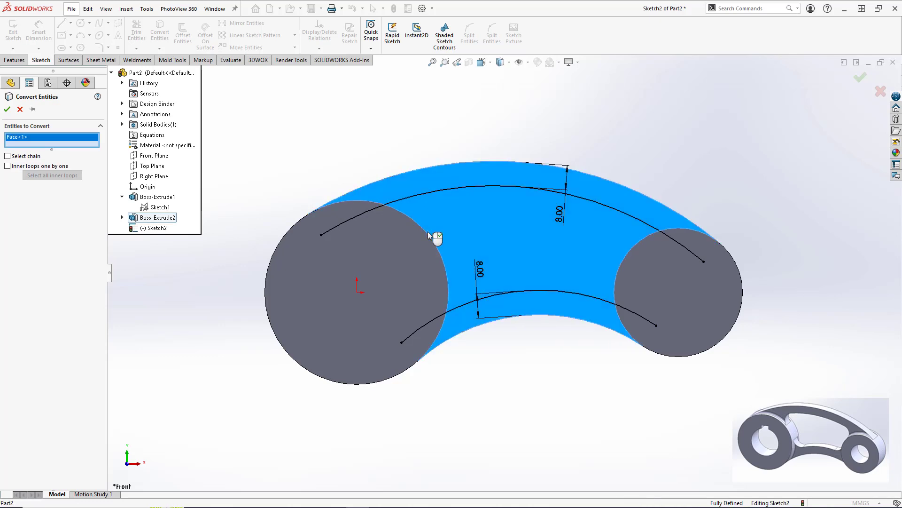
left_click(428, 235)
left_click(427, 234)
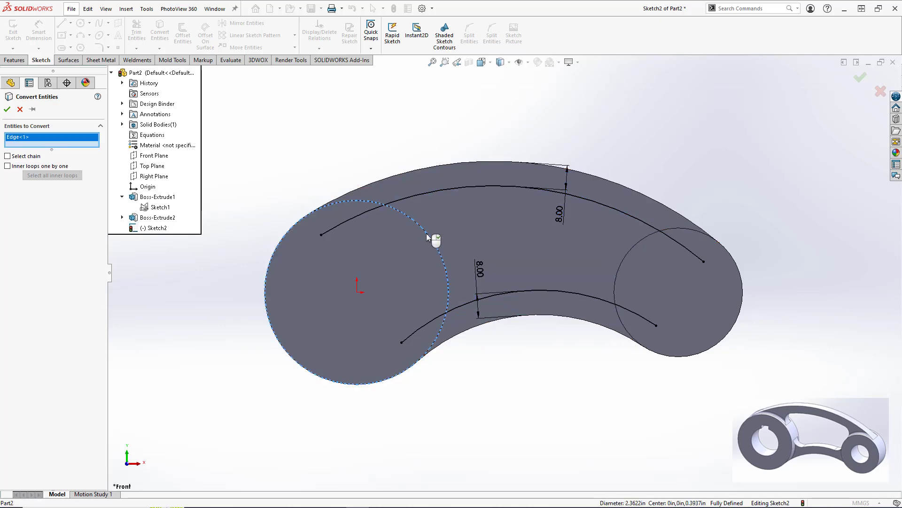
left_click(630, 251)
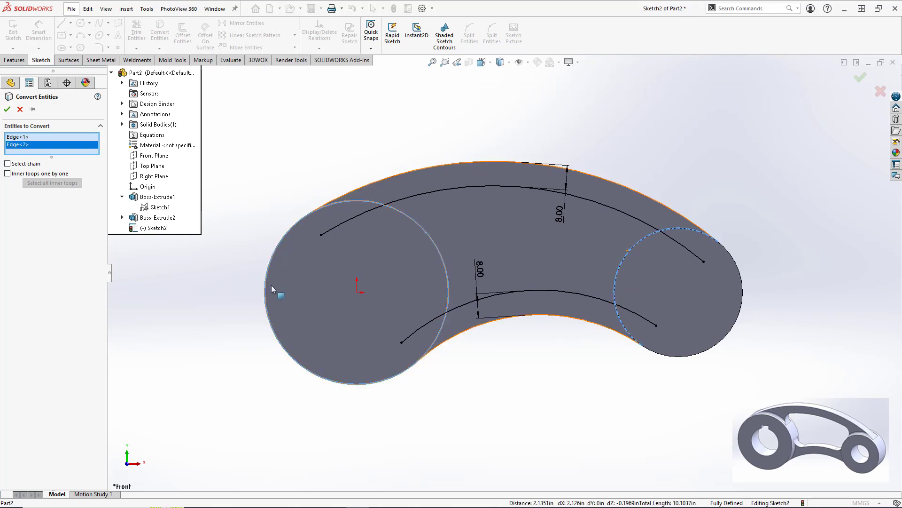
left_click(7, 110)
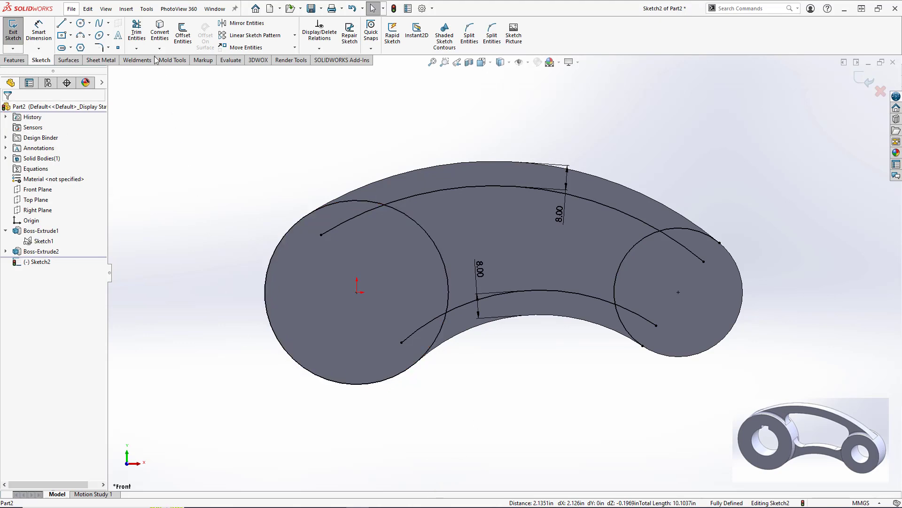
Power trim the offset arcs and converted circles down to a closed window profile between the bosses, and exit the sketch.
left_click(137, 33)
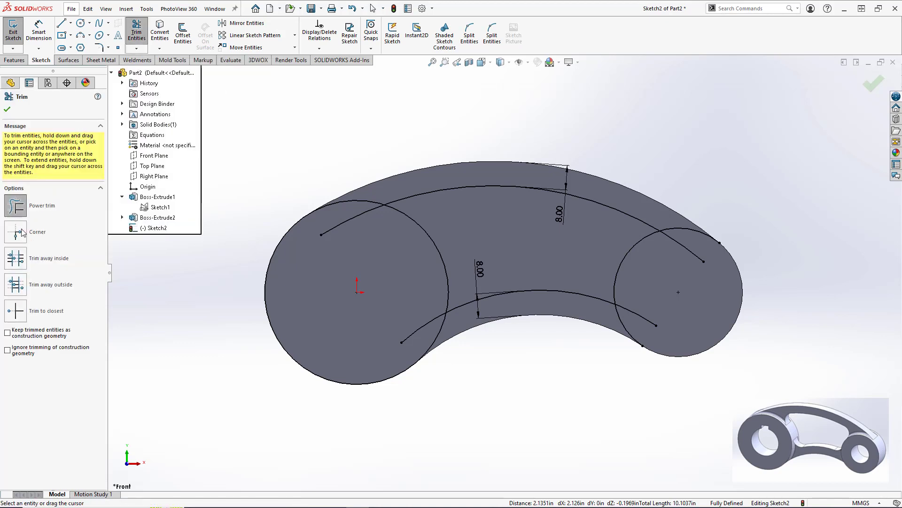
left_click_drag(311, 178, 341, 240)
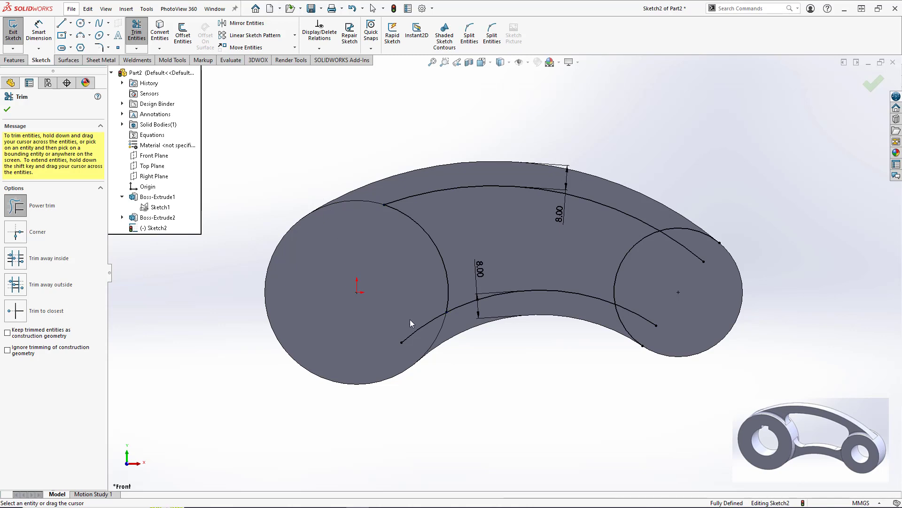
left_click_drag(412, 323, 426, 335)
mouse_move(700, 209)
left_mouse_down()
mouse_move(679, 261)
mouse_move(613, 335)
left_mouse_up()
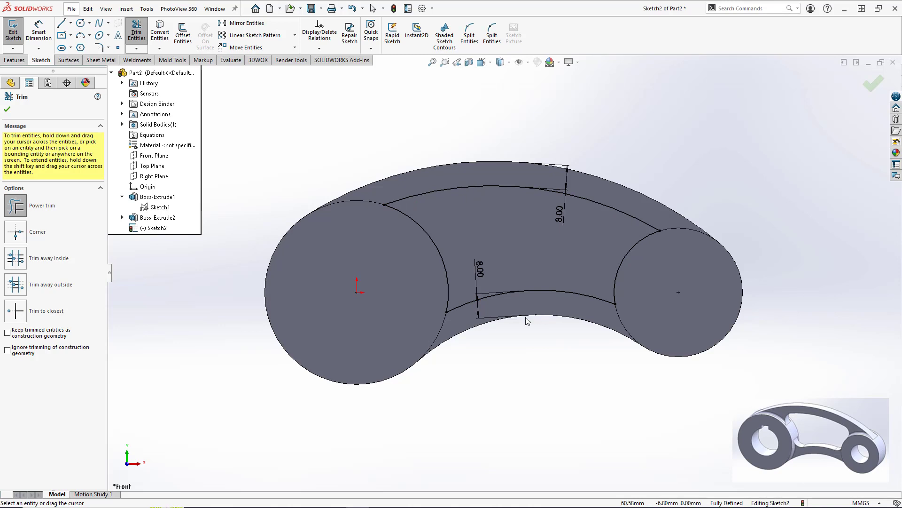
left_click(8, 112)
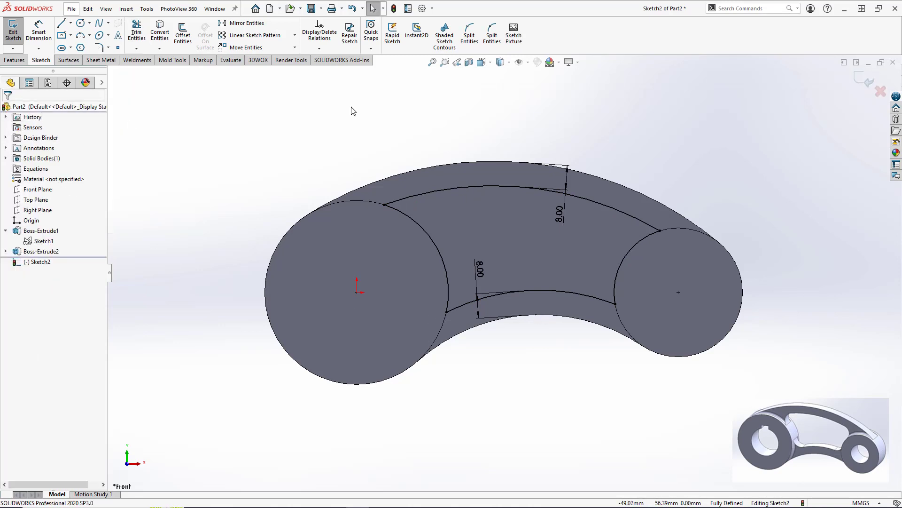
left_click(864, 81)
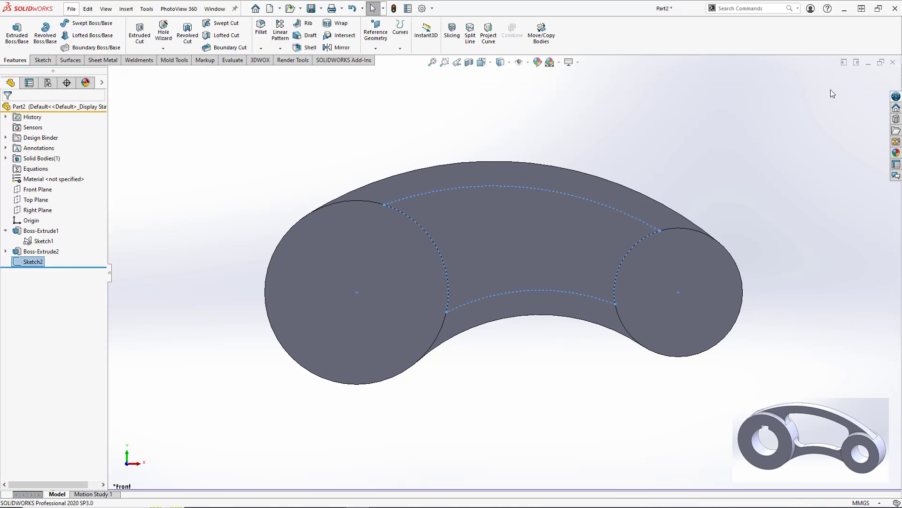
Cut the window profile out of the arm with an Extruded Cut set to Through All - Both.
left_click(145, 46)
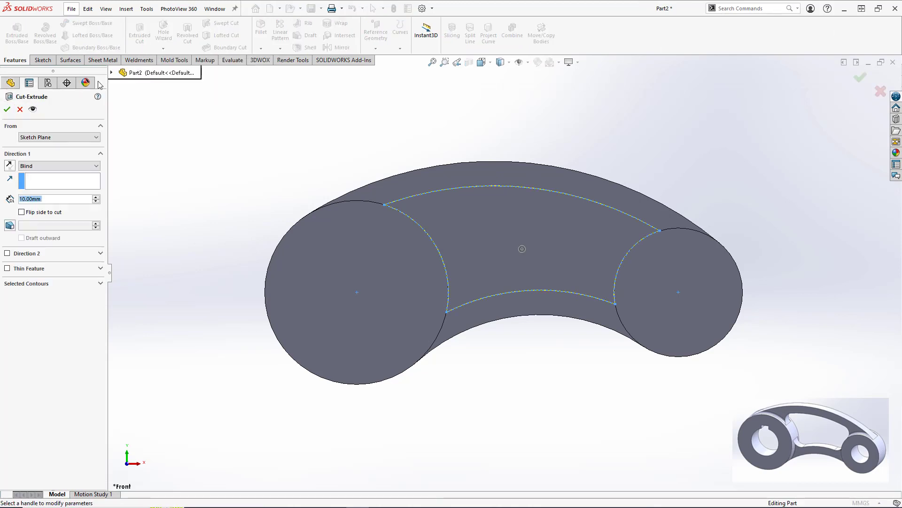
left_click(34, 167)
left_click(49, 187)
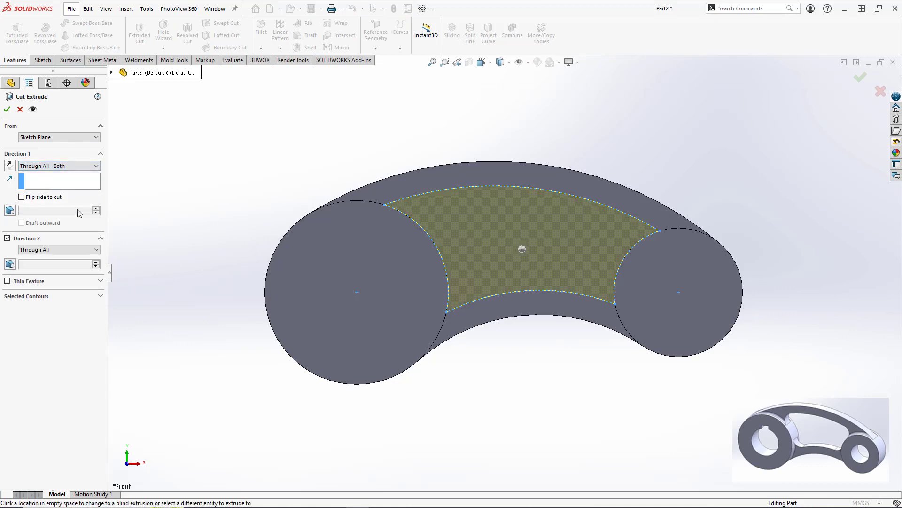
middle_click_drag(511, 318, 485, 404)
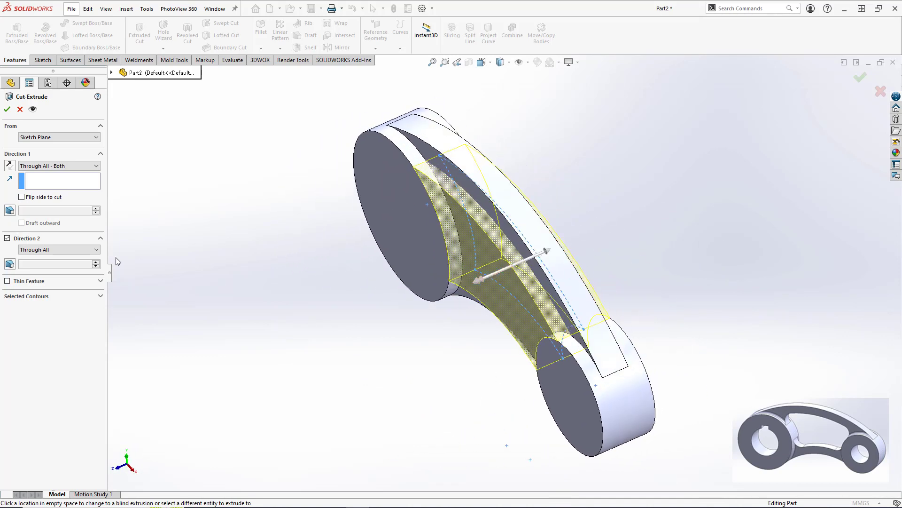
left_click(8, 109)
middle_click_drag(473, 420, 514, 389)
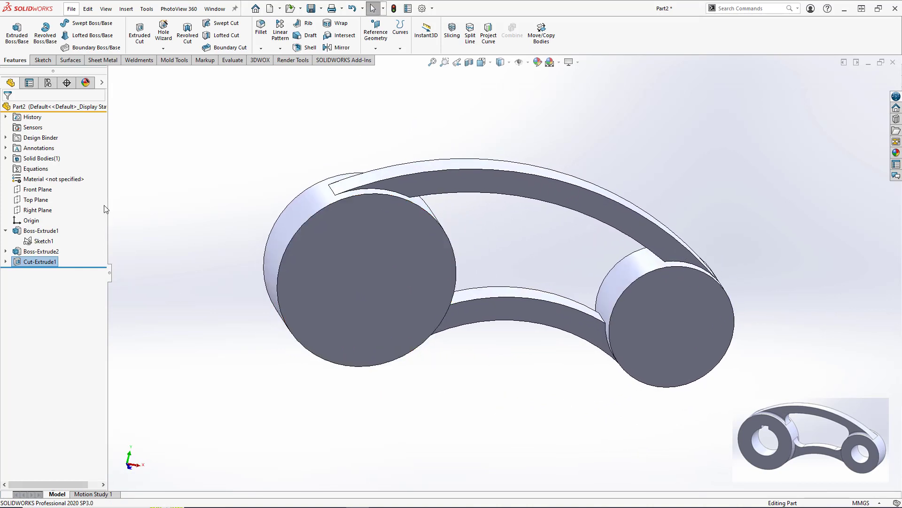
Start a sketch on the Front Plane and draw a circle about 39 mm in diameter centred on the origin in the large boss.
left_click(47, 189)
left_click(51, 173)
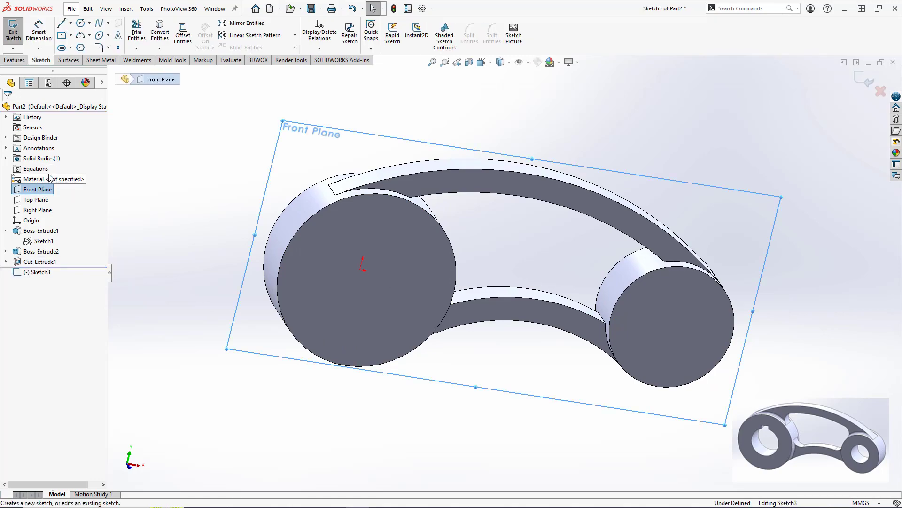
key("space")
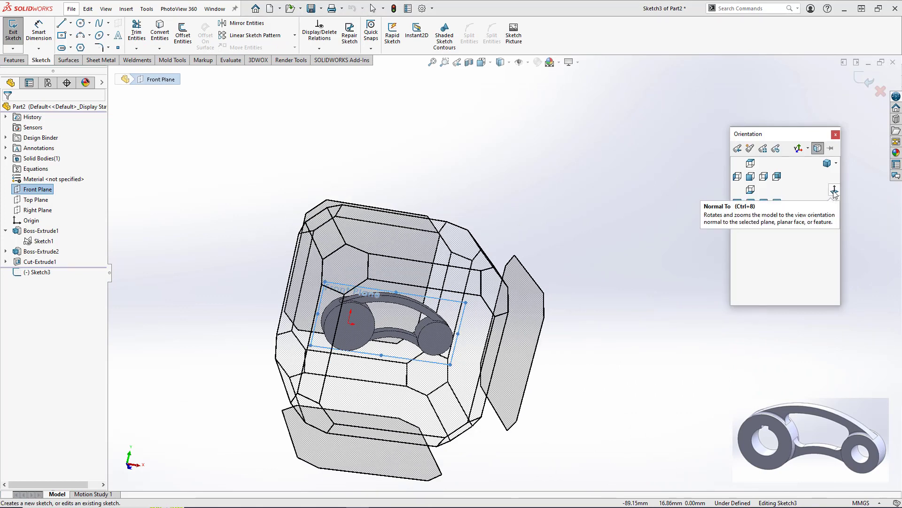
left_click(834, 190)
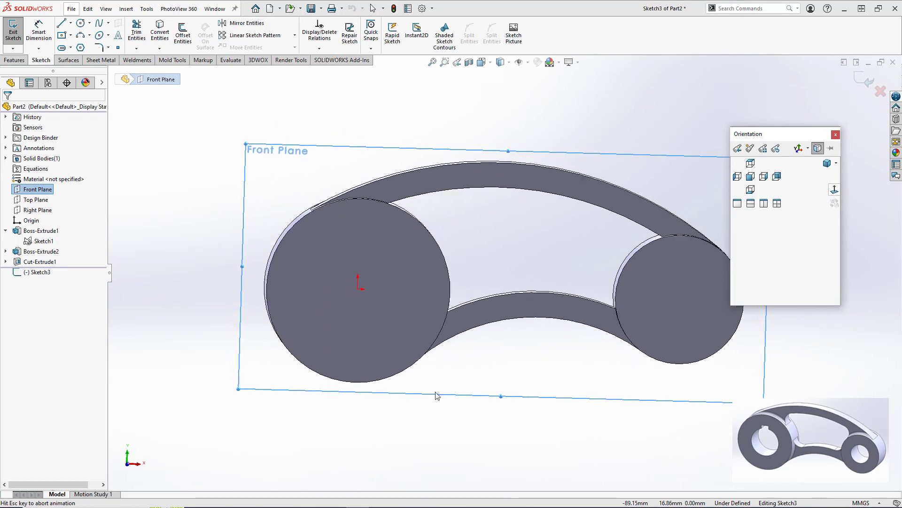
left_click(80, 23)
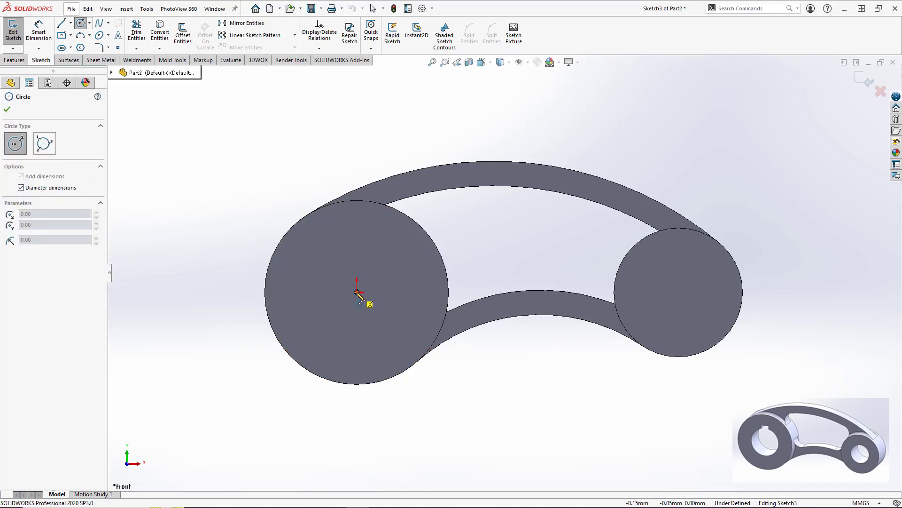
left_click(357, 292)
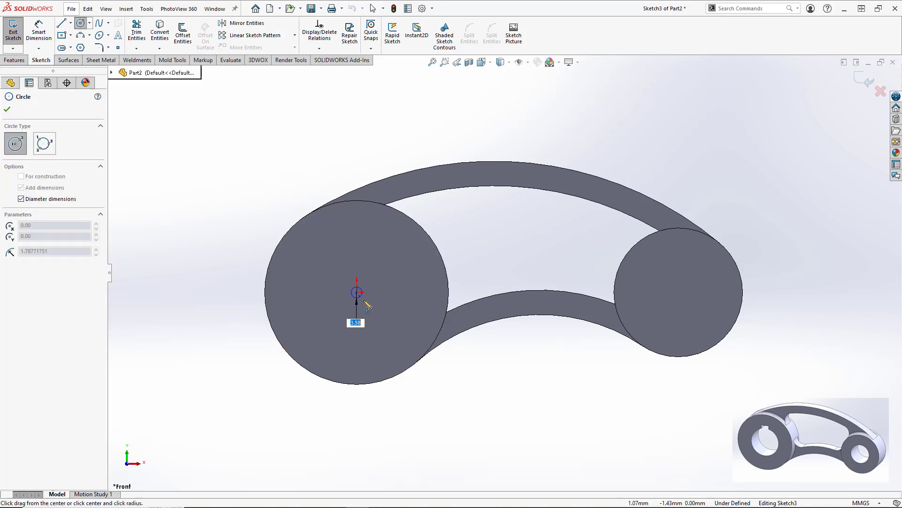
left_click(407, 326)
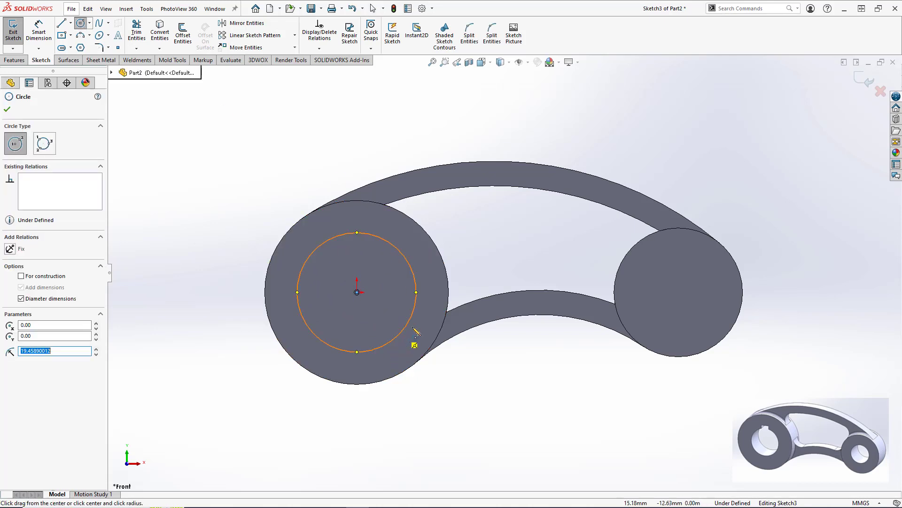
Dimension the circle in the large boss and set its diameter to 30 mm.
left_click(38, 32)
left_click(413, 268)
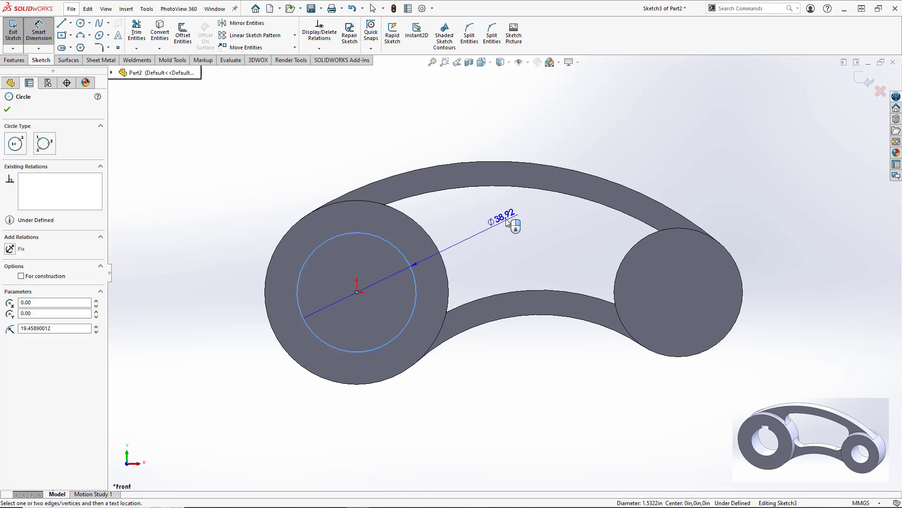
left_click(510, 217)
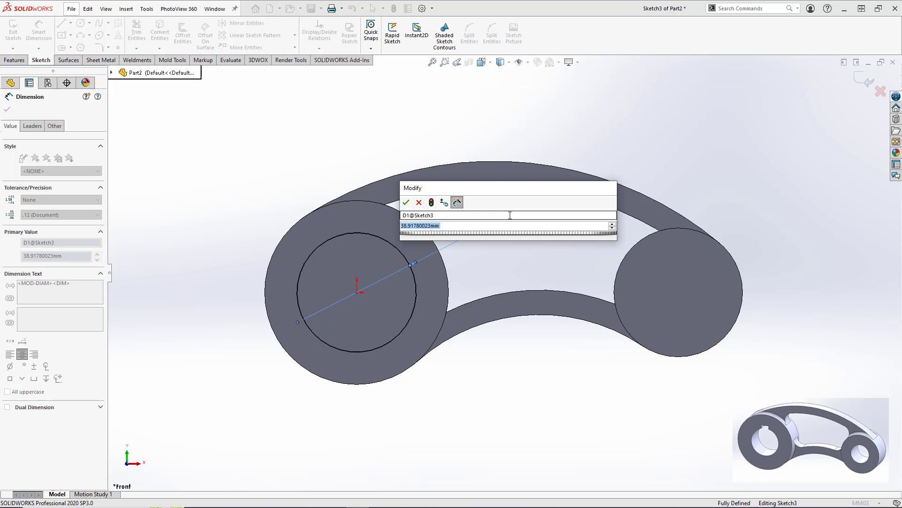
type("30")
key("Return")
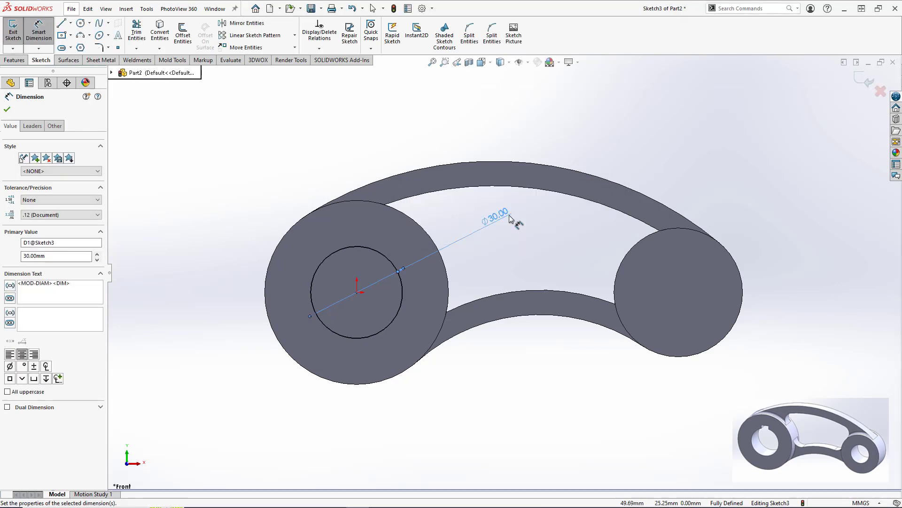
Draw a center rectangle about 8.3 mm square, centred on the top quadrant point of the 30 mm circle.
left_click(525, 357)
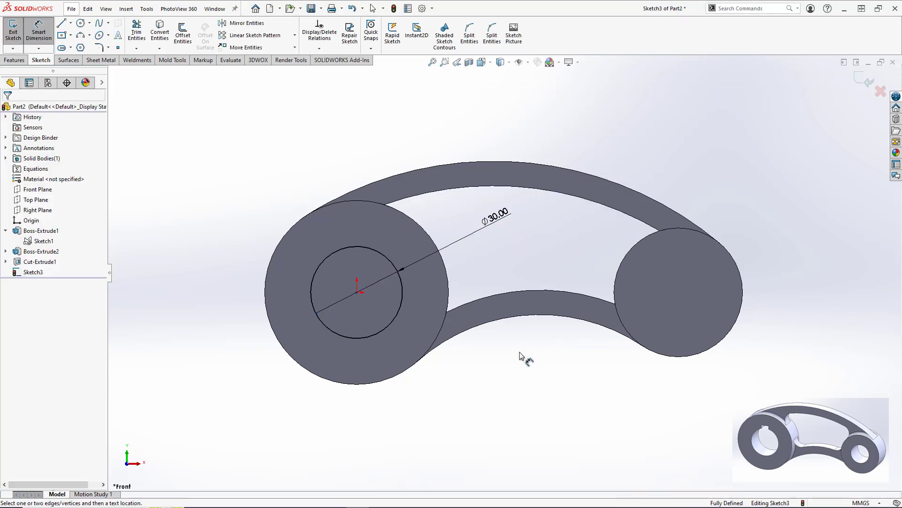
left_click(61, 36)
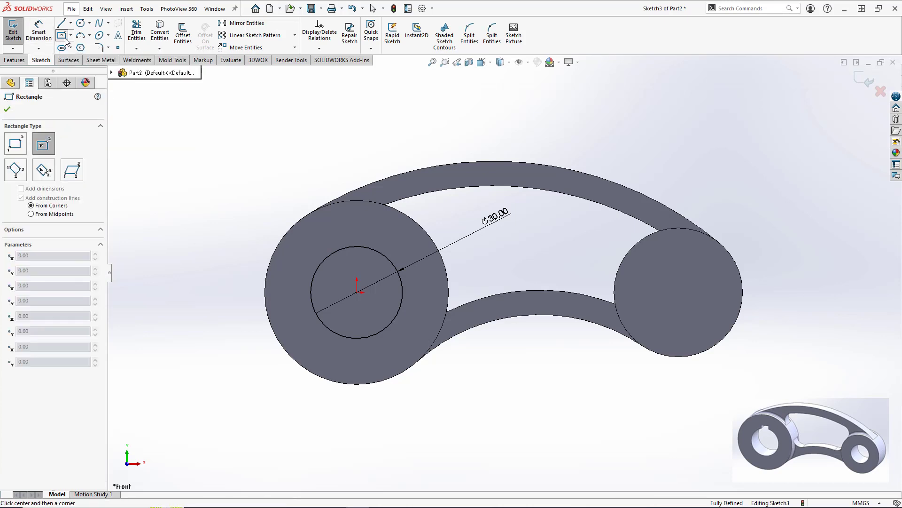
left_click(356, 246)
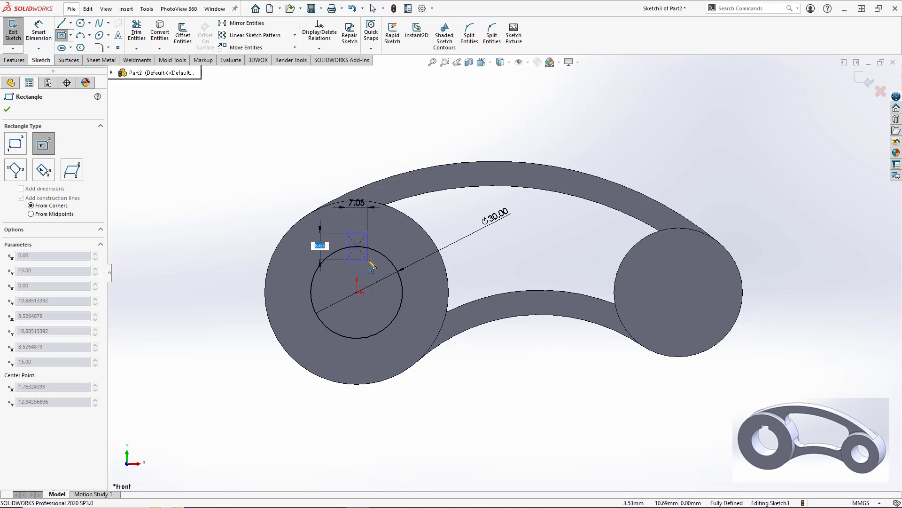
left_click(369, 258)
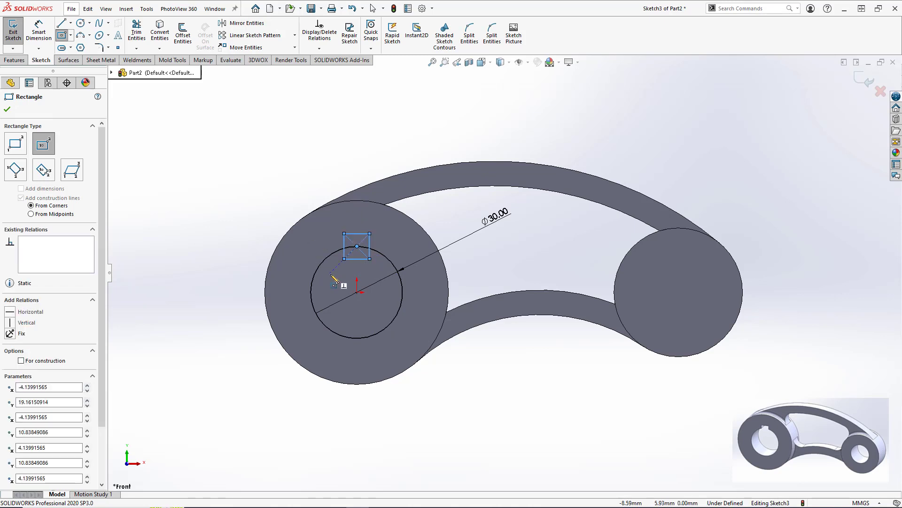
key("Escape")
Dimension the width of the keyway rectangle and set it to 8 mm.
left_click(38, 31)
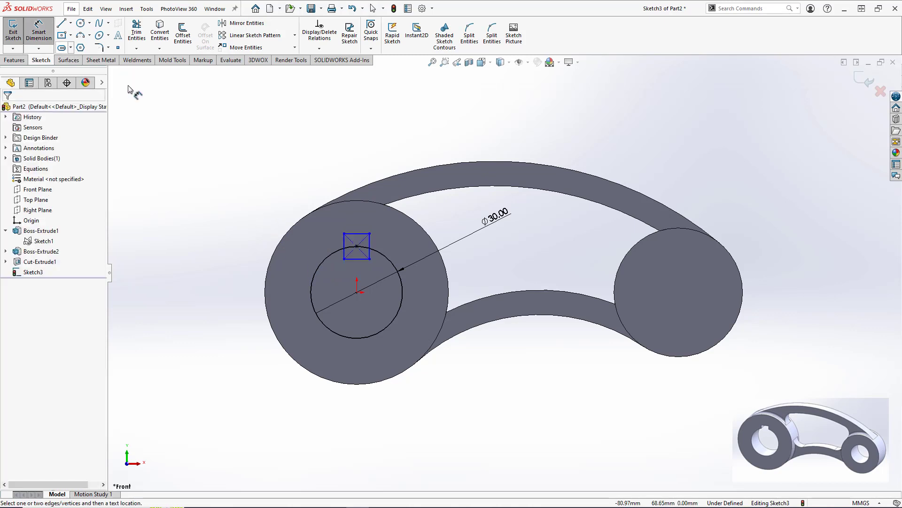
left_click(360, 237)
left_click(276, 184)
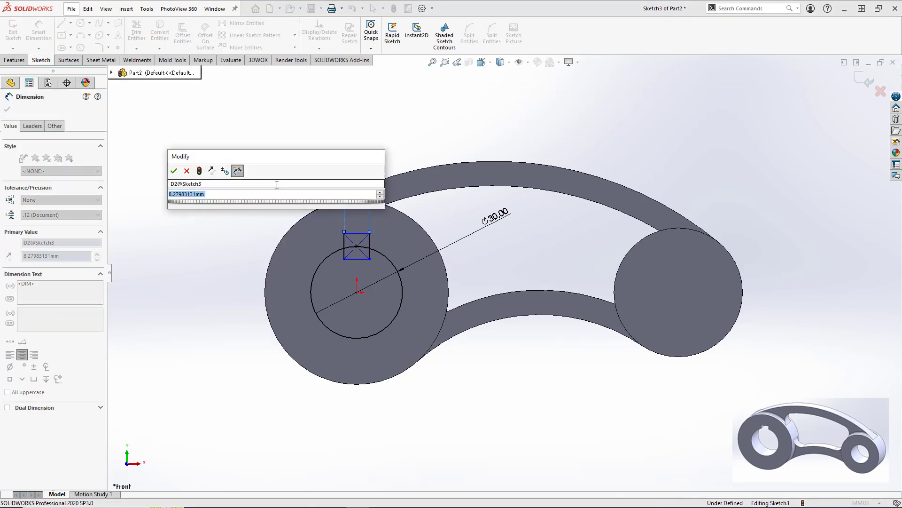
type("8")
key("Return")
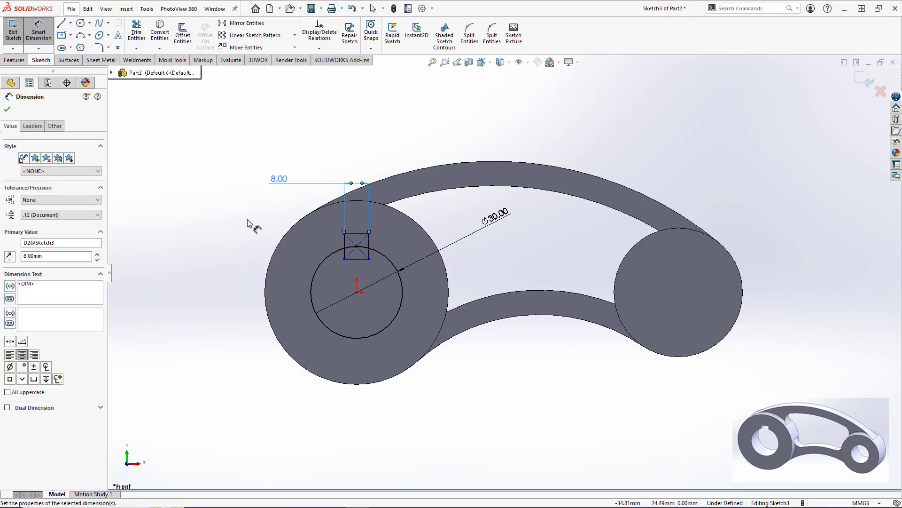
left_click(249, 221)
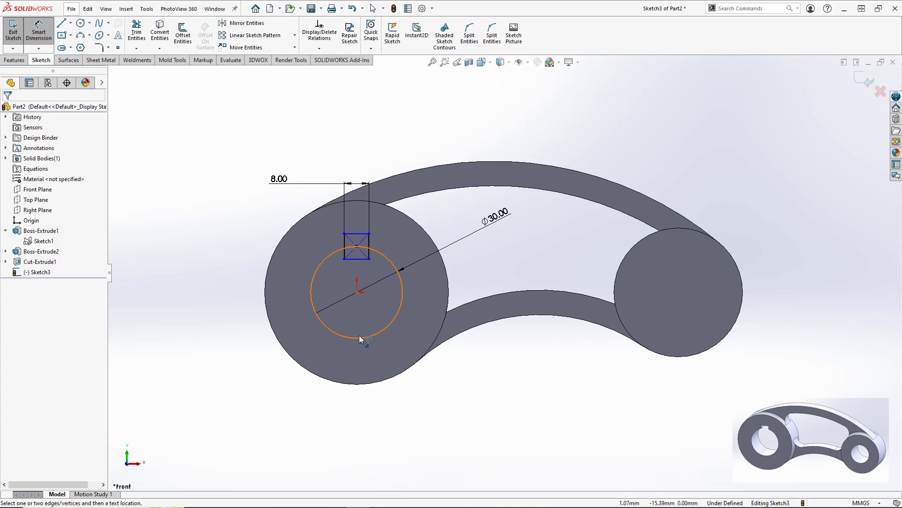
Dimension from the rectangle's top edge to the lowest point of the 30 mm circle and set it to 33 mm.
left_click(365, 234)
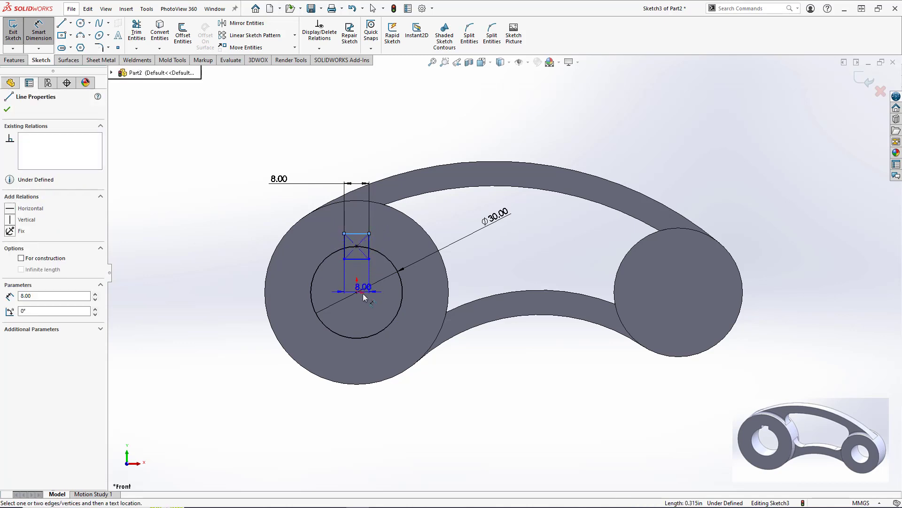
left_click(357, 338)
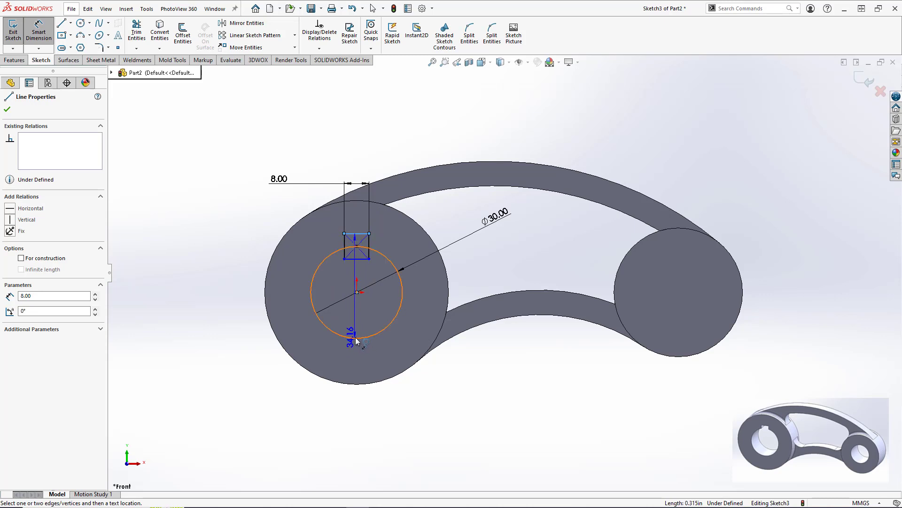
left_click(358, 338)
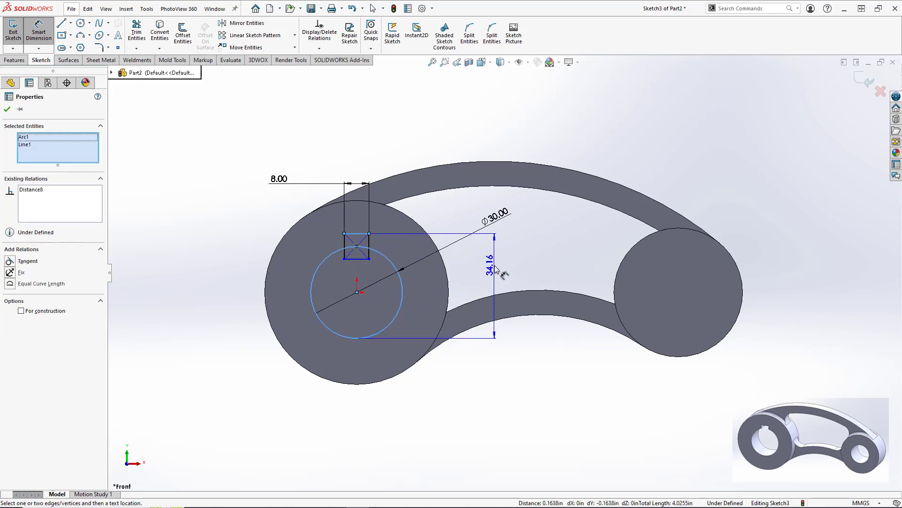
left_click(497, 270)
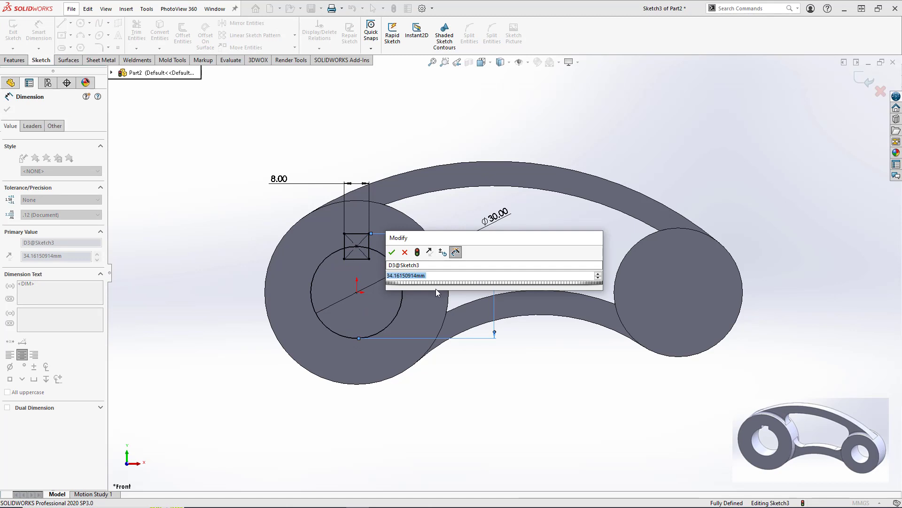
type("33")
key("Return")
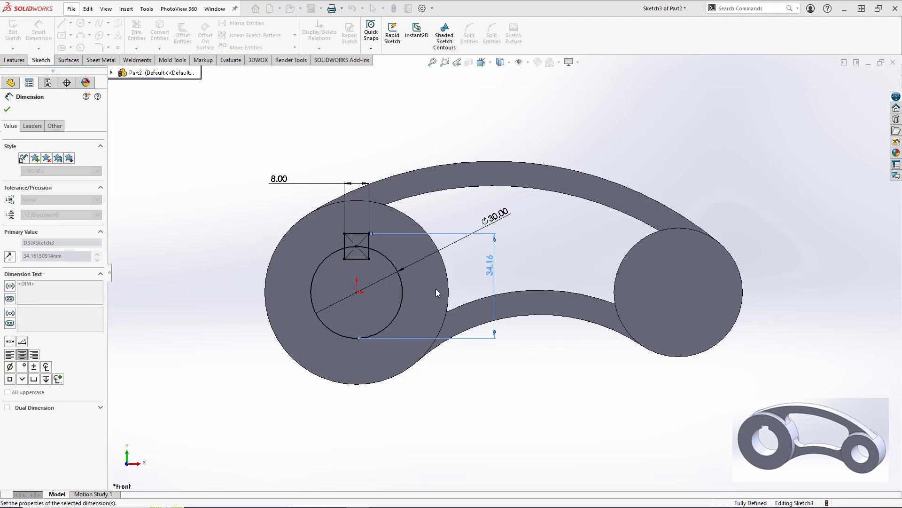
left_click(541, 276)
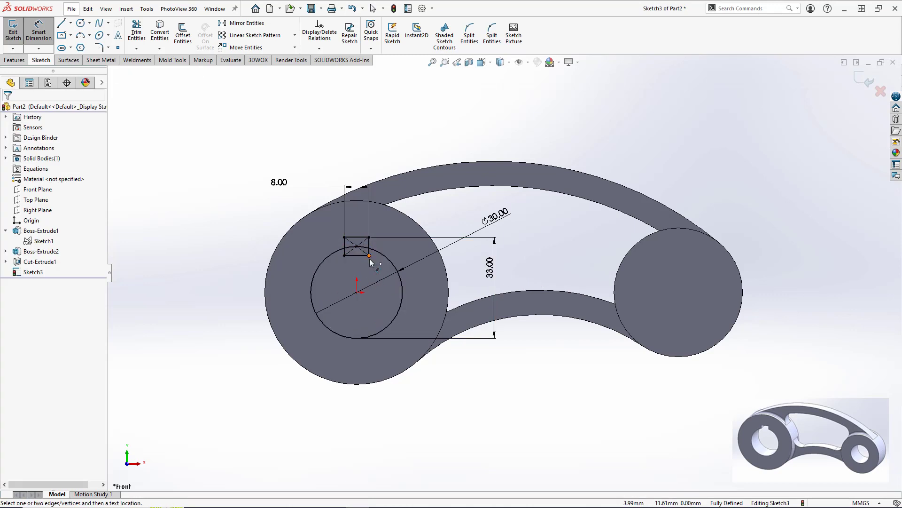
Power trim the rectangle and circle into one keyed bore profile, keeping trimmed entities as construction geometry and ignoring construction geometry, and exit the sketch.
scroll(360, 256, "down", 7)
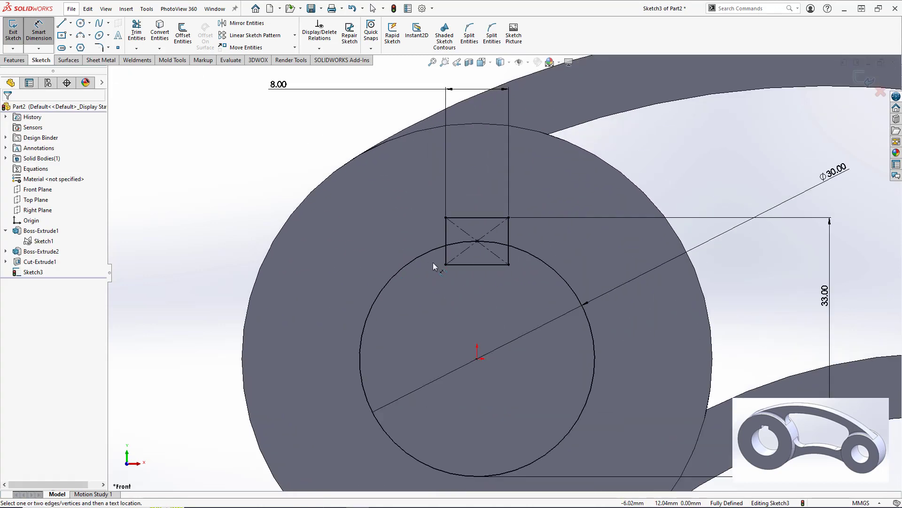
scroll(478, 267, "down", 2)
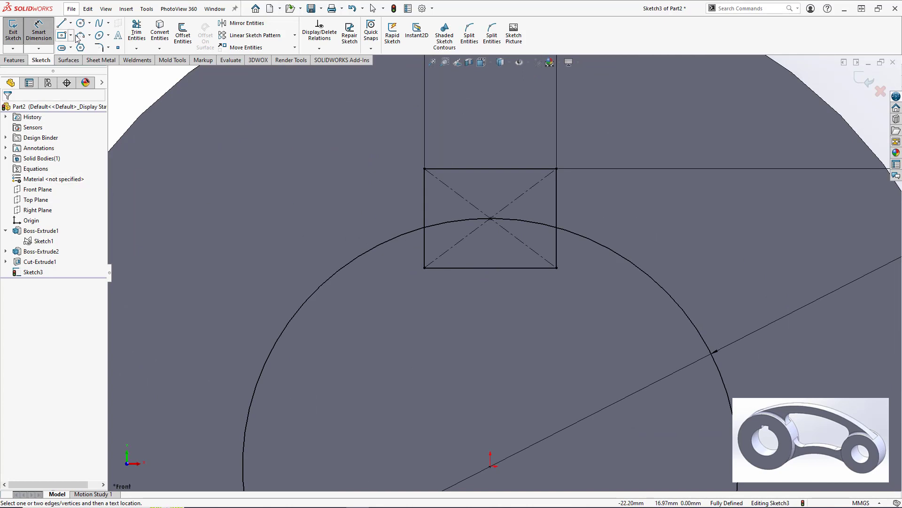
left_click(136, 35)
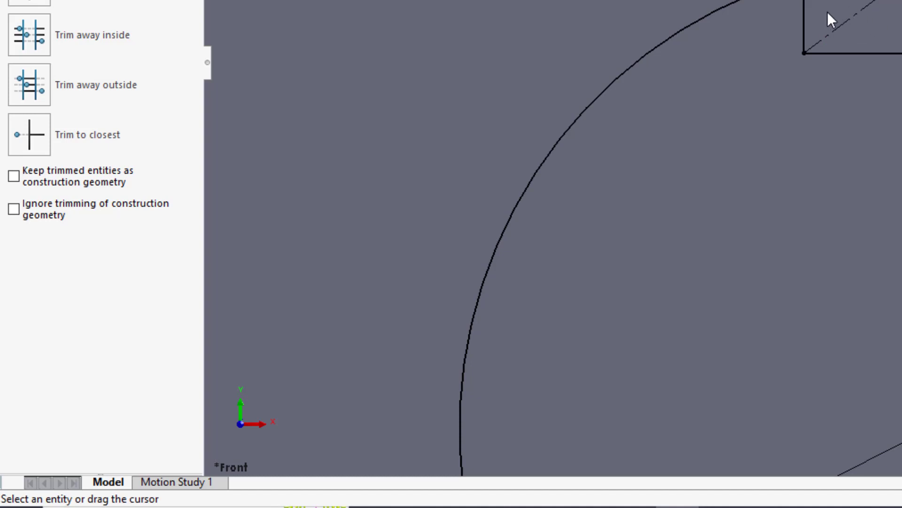
left_click(92, 178)
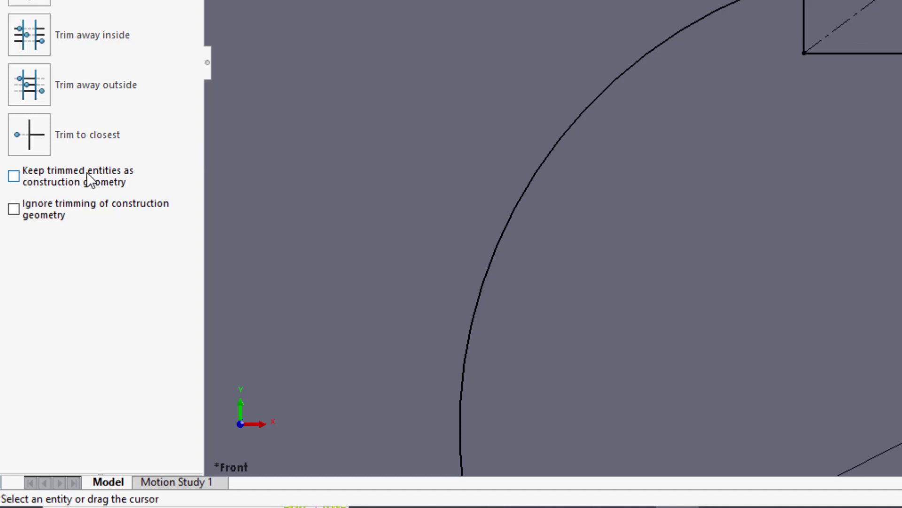
left_click(67, 209)
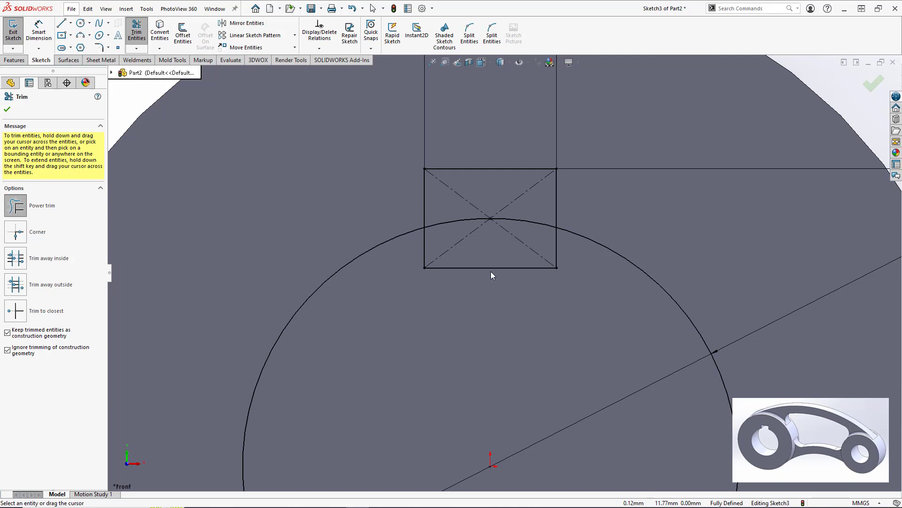
mouse_move(407, 264)
left_mouse_down()
mouse_move(434, 250)
mouse_move(463, 271)
mouse_move(504, 269)
mouse_move(565, 244)
mouse_move(516, 207)
mouse_move(491, 209)
mouse_move(465, 233)
left_mouse_up()
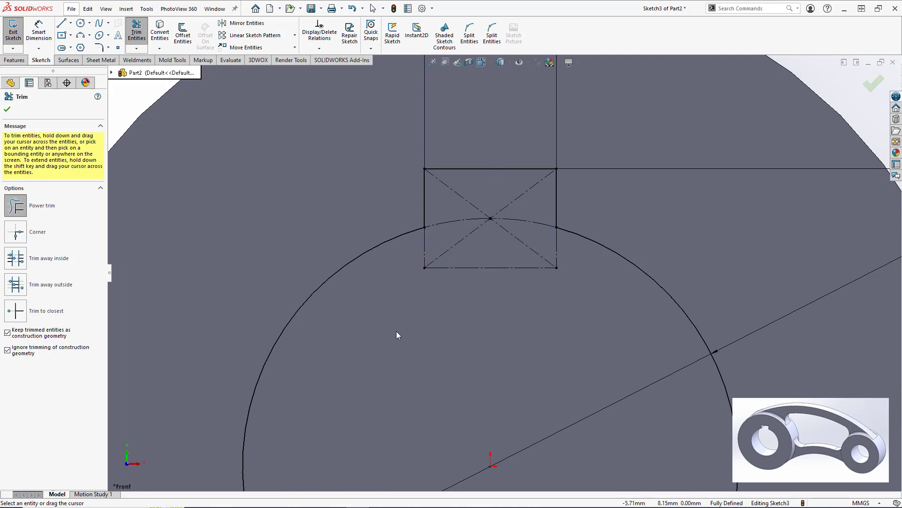
scroll(530, 357, "up", 5)
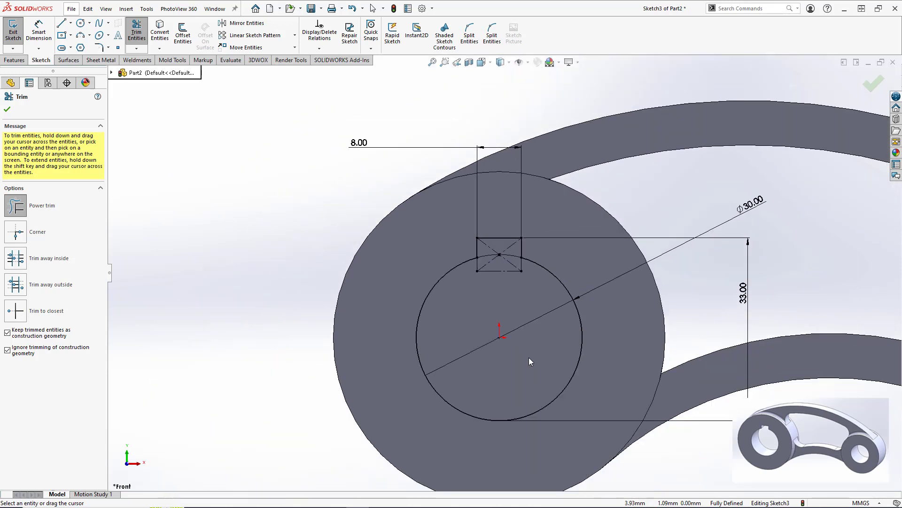
scroll(529, 357, "up", 1)
scroll(527, 358, "up", 1)
scroll(526, 359, "down", 1)
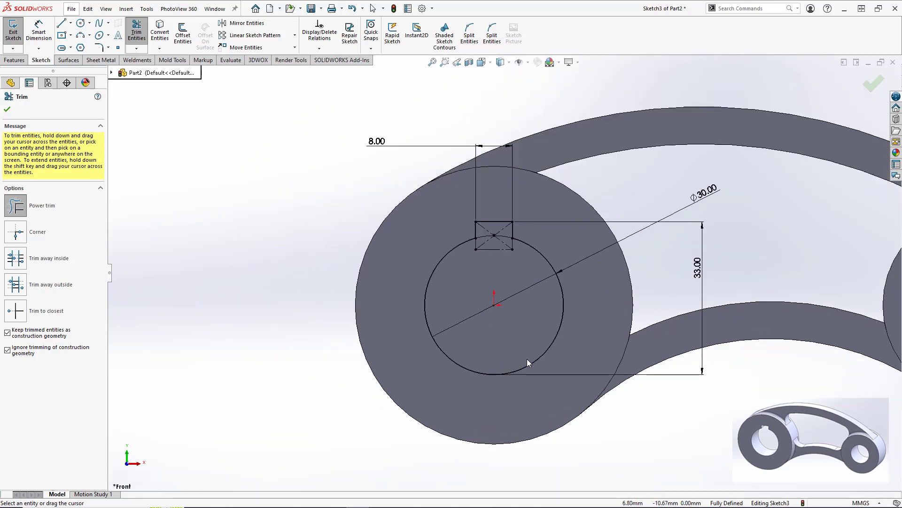
left_click(867, 86)
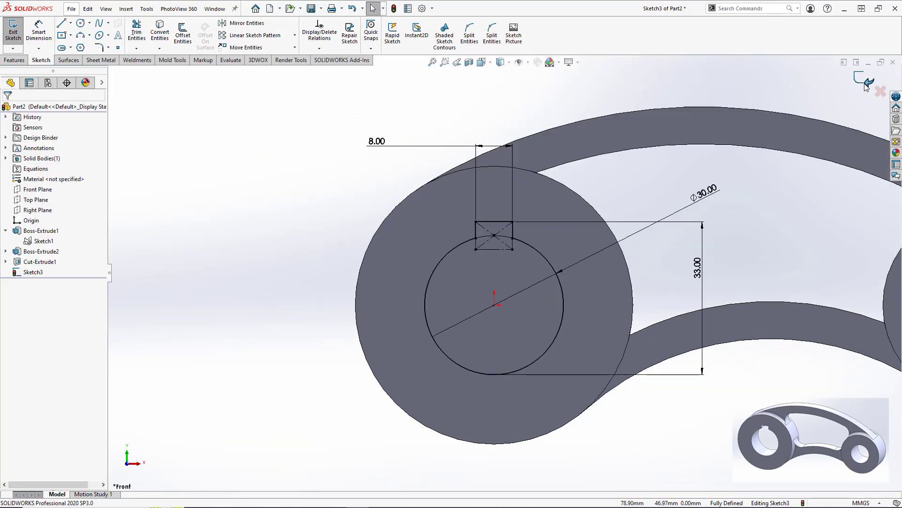
left_click(13, 32)
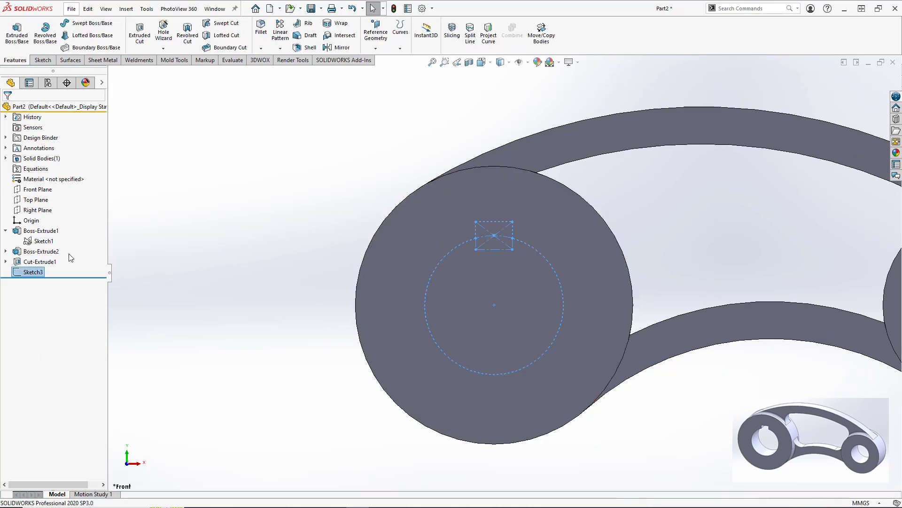
Cut the keyed bore profile out of the large boss with an Extruded Cut set to Through All - Both.
left_click(139, 34)
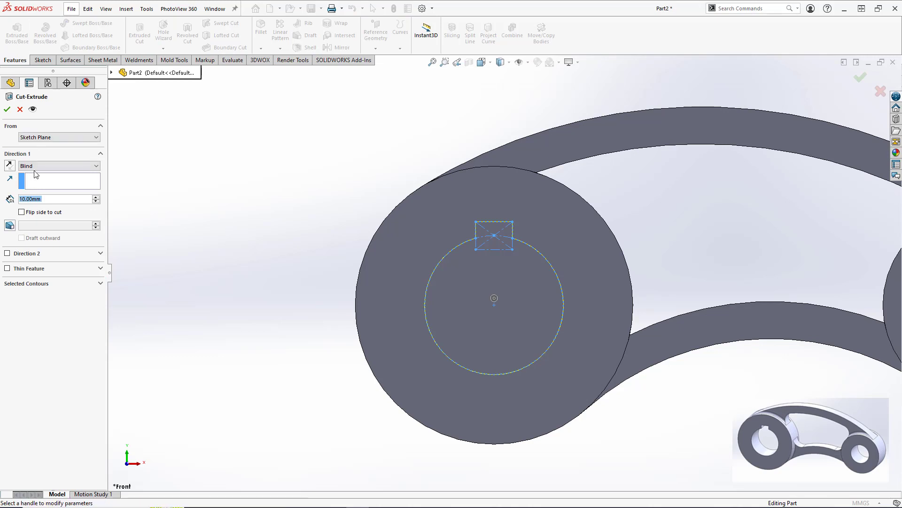
left_click(37, 167)
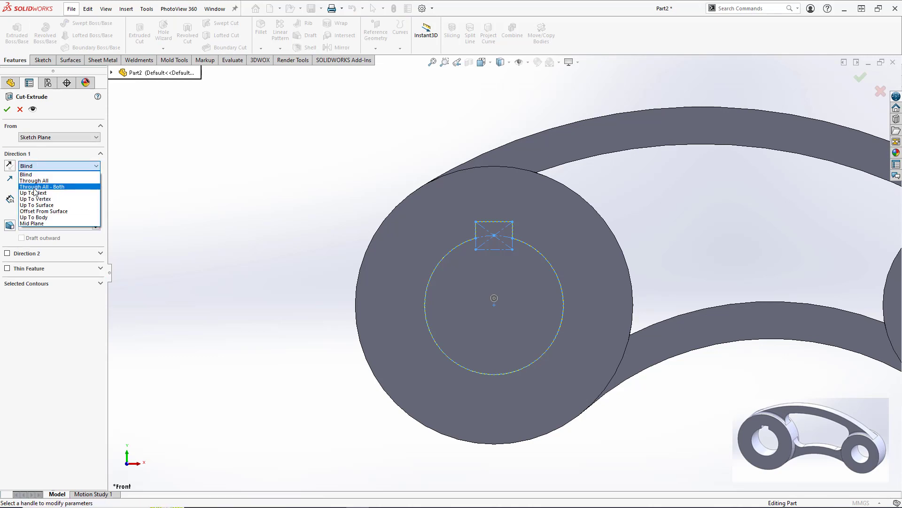
left_click(34, 187)
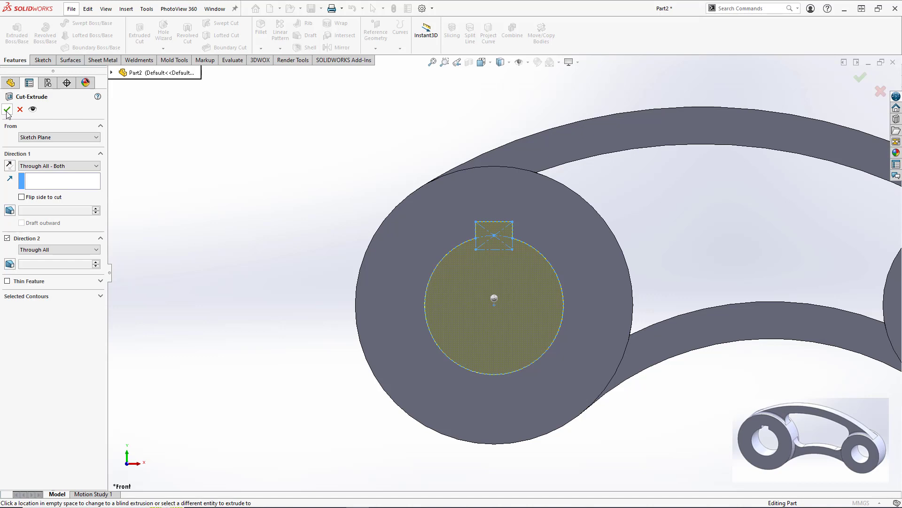
left_click(6, 111)
scroll(656, 227, "up", 5)
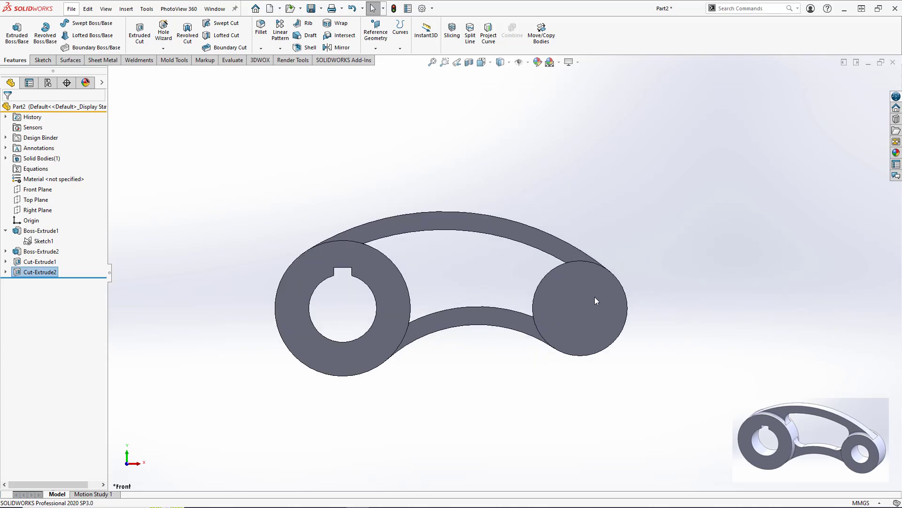
Sketch a circle about 24 mm in diameter on the Front Plane, concentric with the small boss.
middle_click_drag(496, 279, 554, 318)
left_click(573, 320)
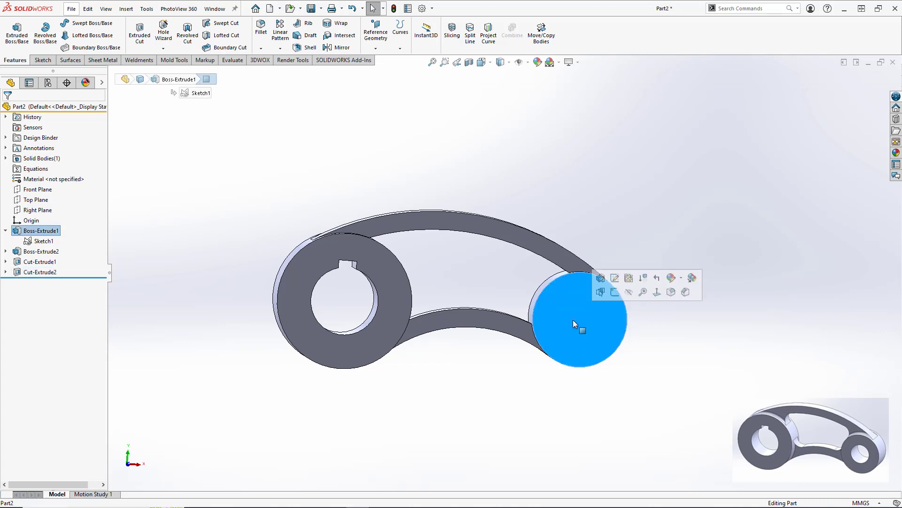
left_click(494, 293)
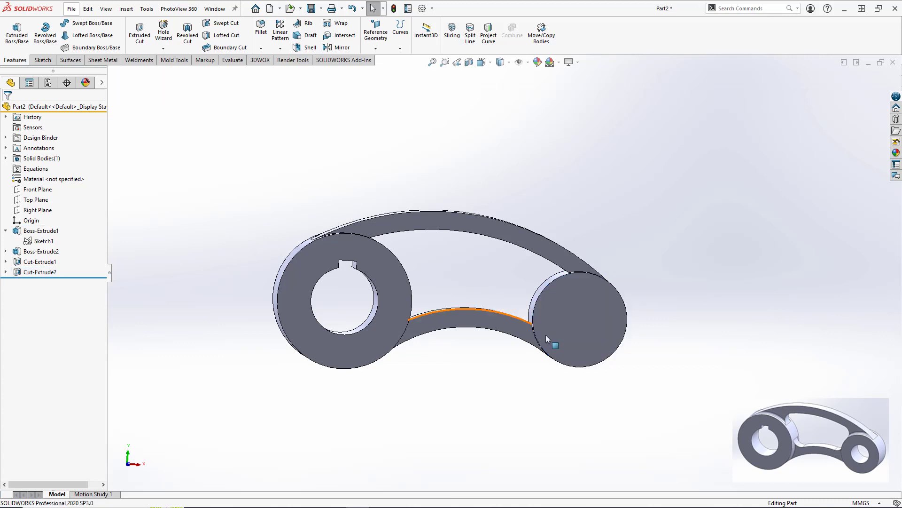
left_click(40, 190)
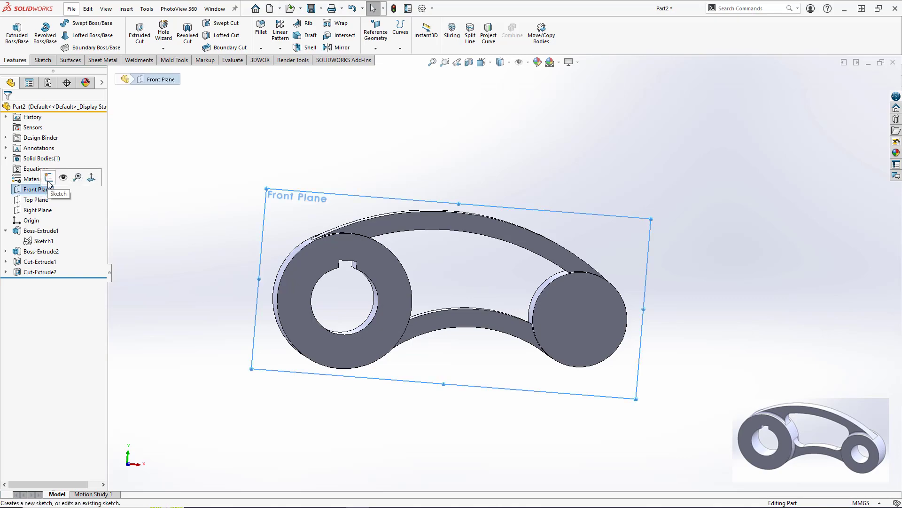
left_click(48, 181)
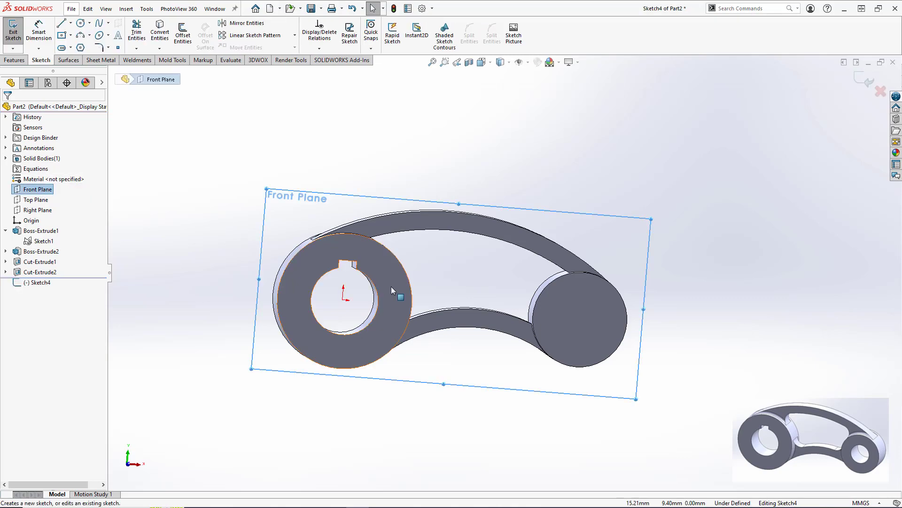
key("space")
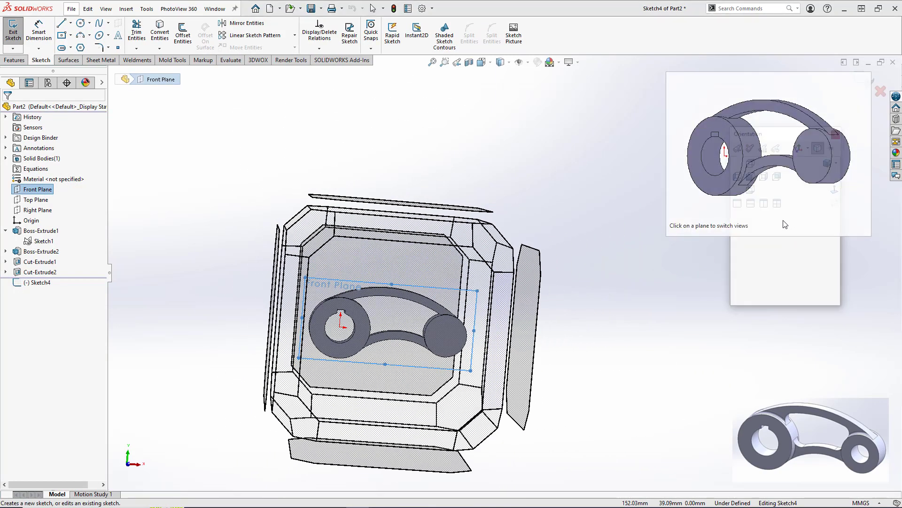
left_click(834, 190)
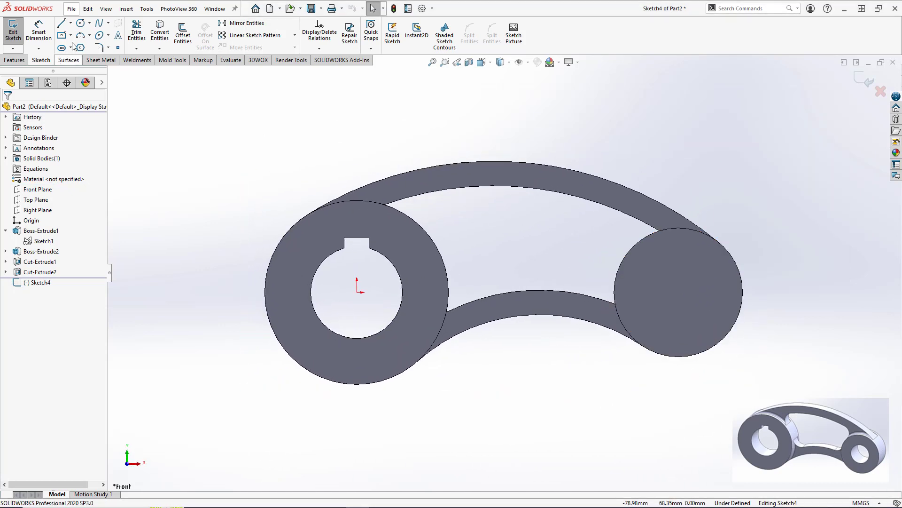
left_click(80, 23)
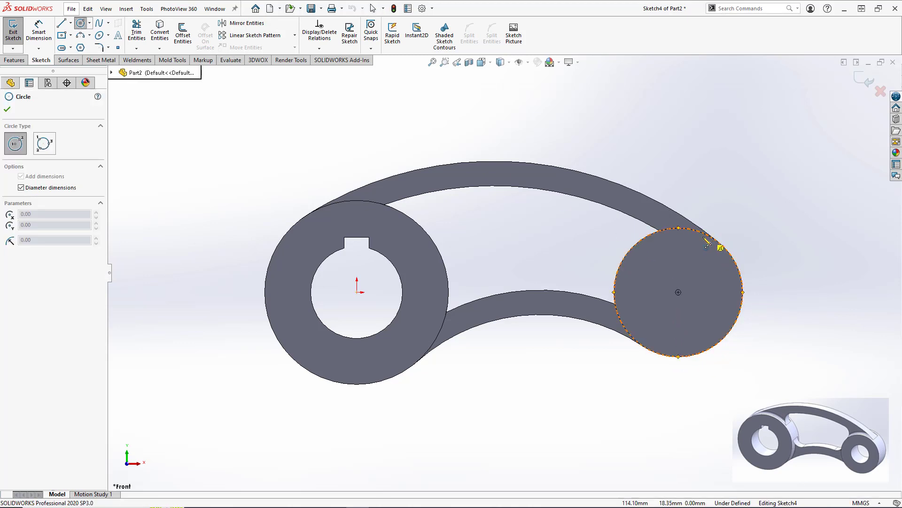
left_click(679, 293)
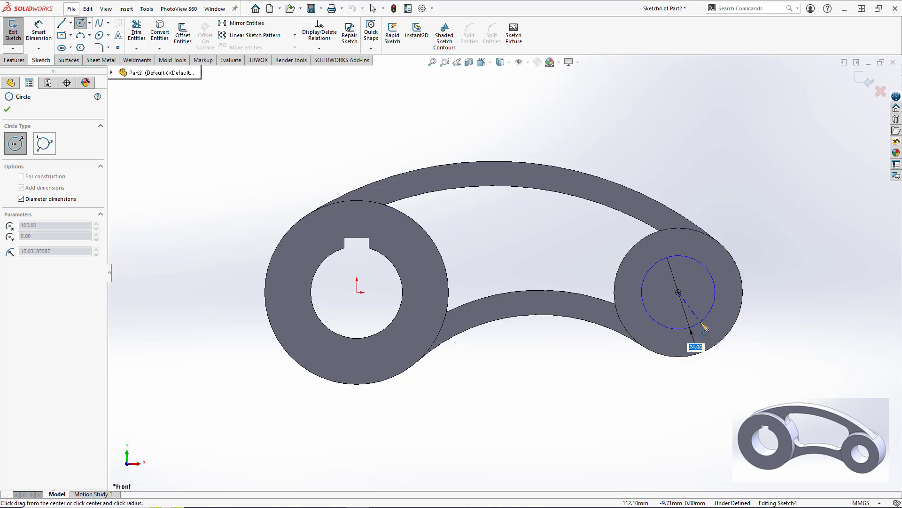
left_click(705, 327)
Dimension the circle's diameter, set it to 20 mm and exit the sketch.
left_click(39, 32)
left_click(707, 269)
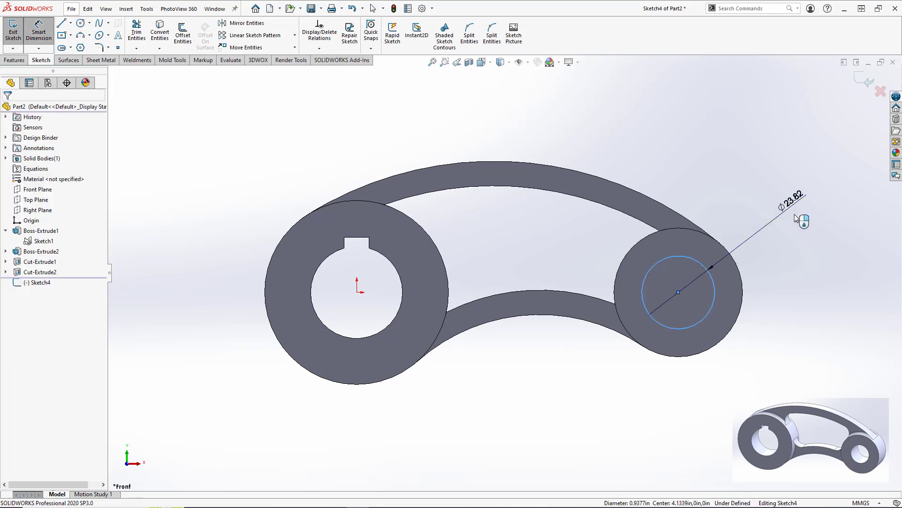
left_click(798, 218)
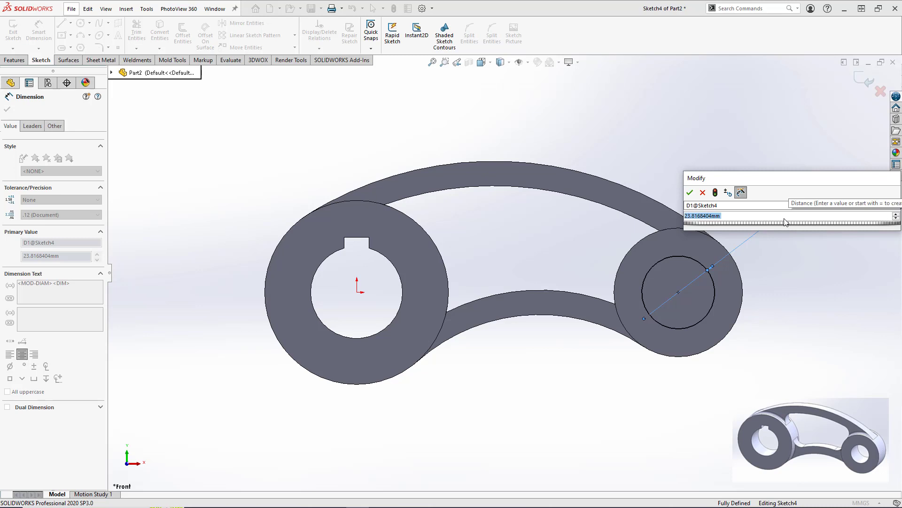
type("20")
key("Return")
left_click(782, 289)
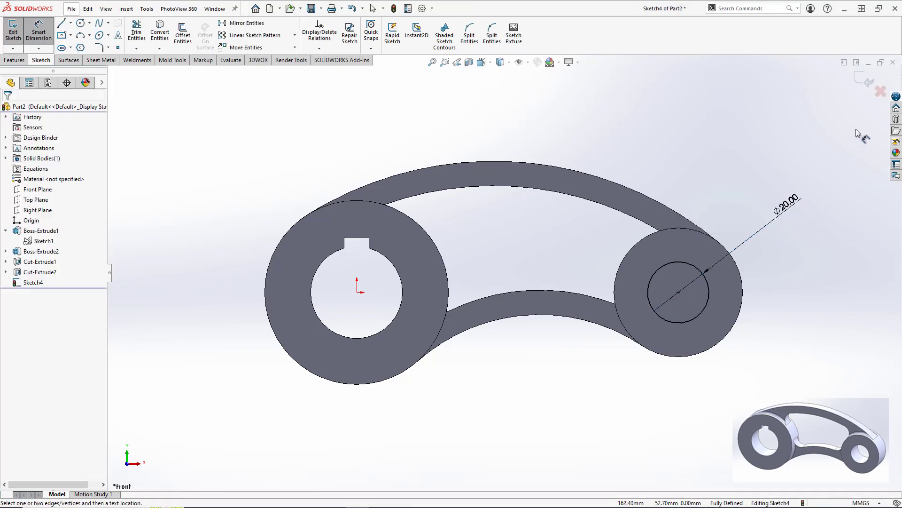
left_click(863, 79)
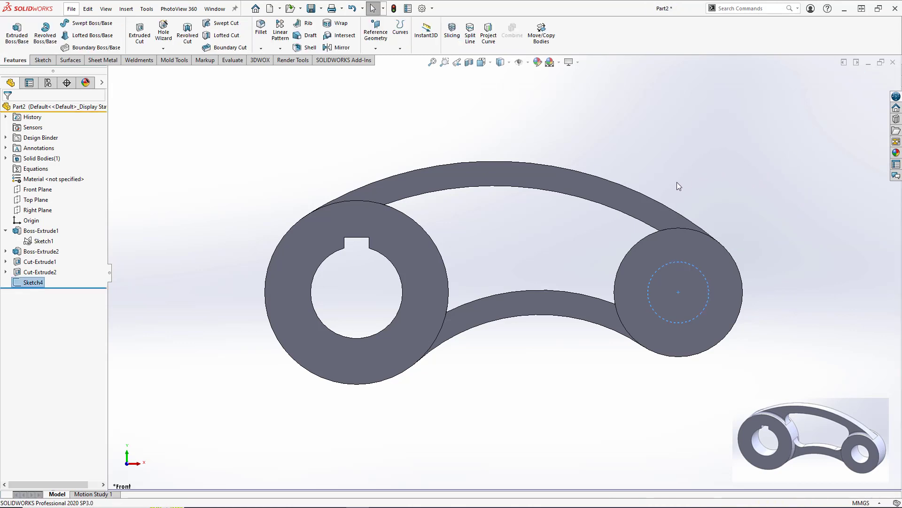
Cut the 20 mm circle out of the small boss with an Extruded Cut set to Through All - Both.
left_click(132, 32)
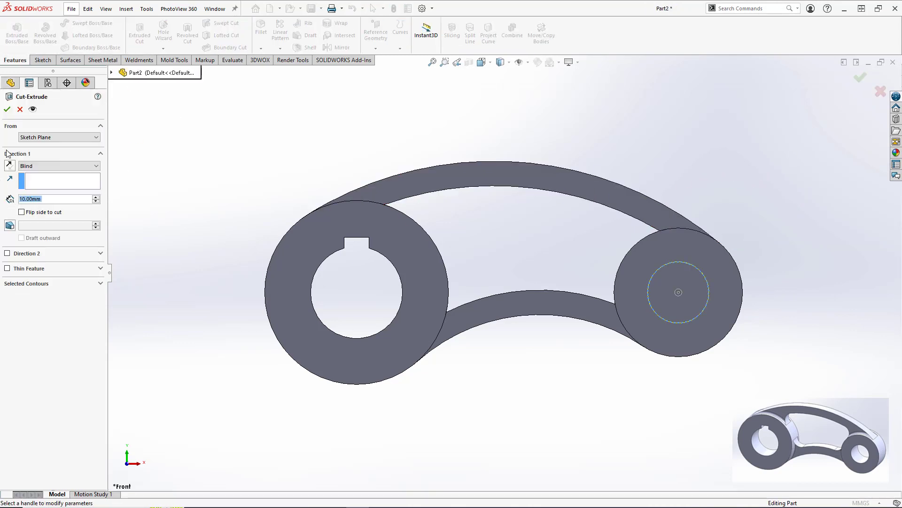
left_click(53, 166)
left_click(40, 187)
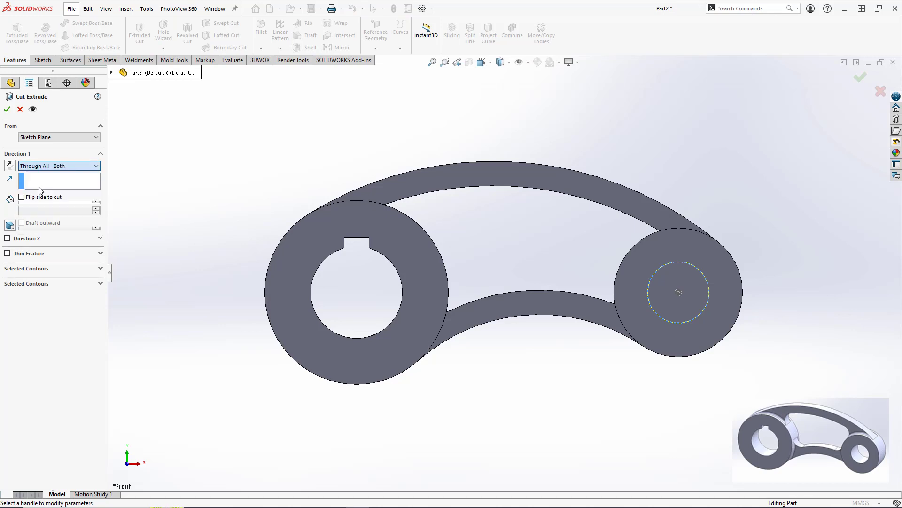
left_click(7, 109)
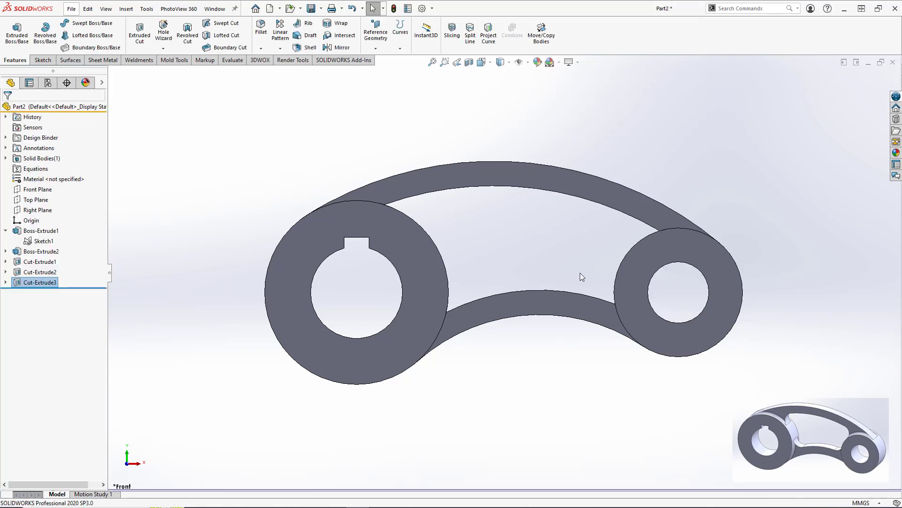
Examine the junctions between the connecting arm and the two bosses from several angles.
middle_click_drag(606, 396, 573, 446)
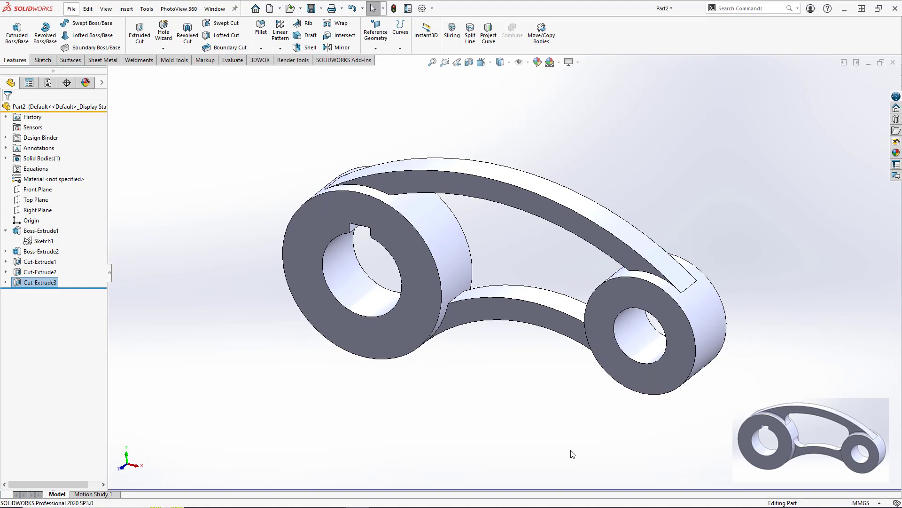
middle_click_drag(556, 365, 604, 323)
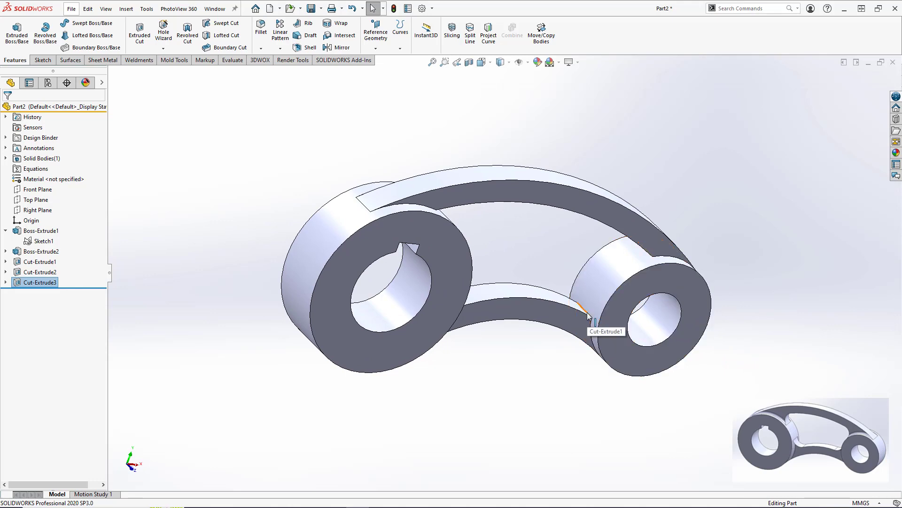
middle_click_drag(588, 316, 447, 193)
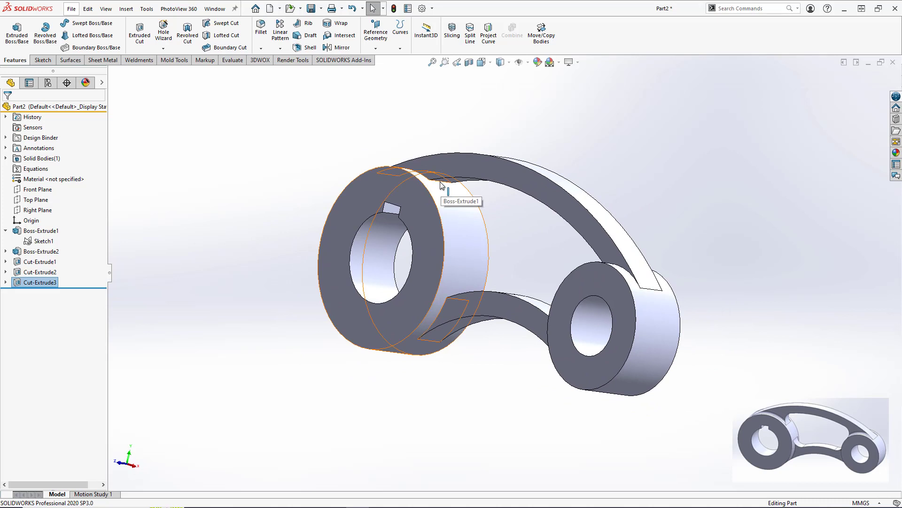
middle_click_drag(472, 283, 455, 307)
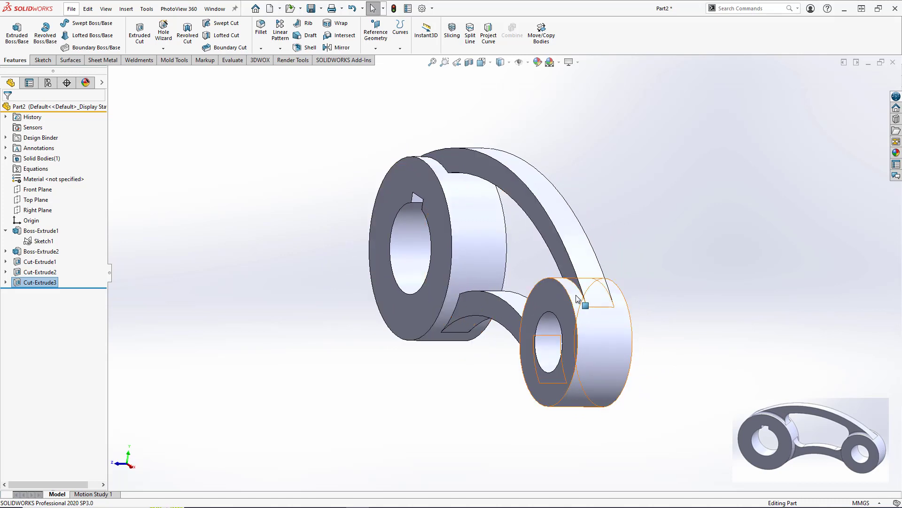
middle_click_drag(584, 298, 518, 326)
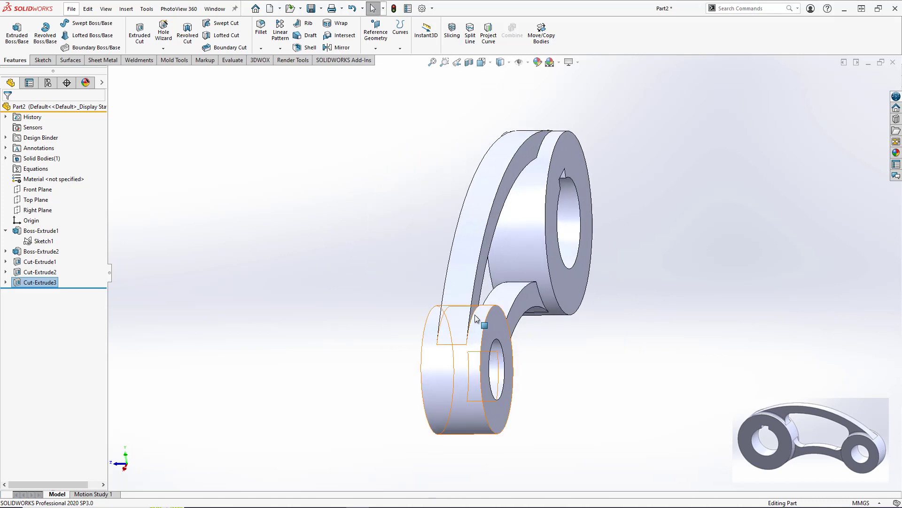
middle_click_drag(475, 319, 570, 327)
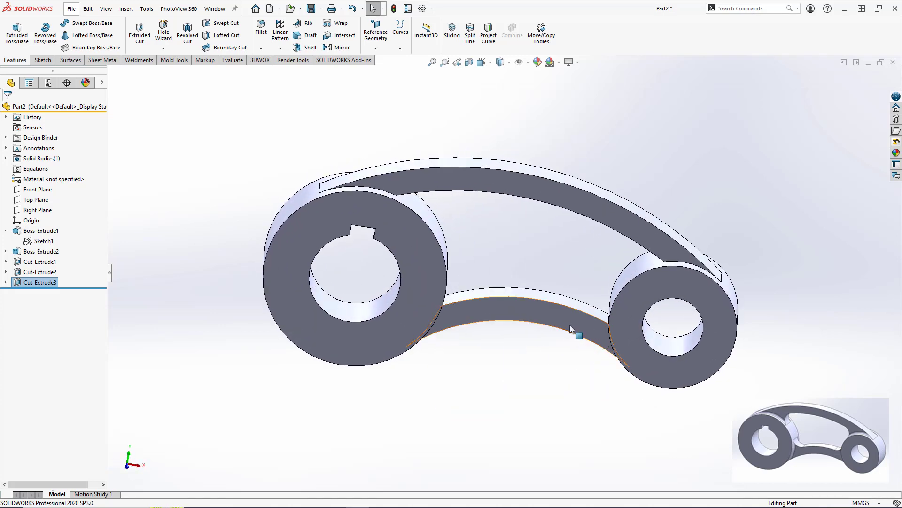
Start a symmetric fillet with an 8 mm radius and select the lower and upper window edges that meet the large boss.
left_click(261, 31)
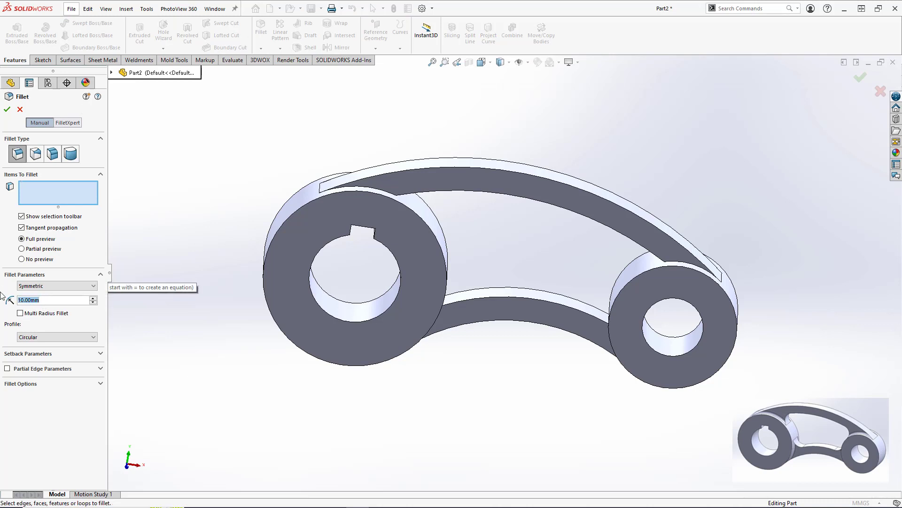
type("8")
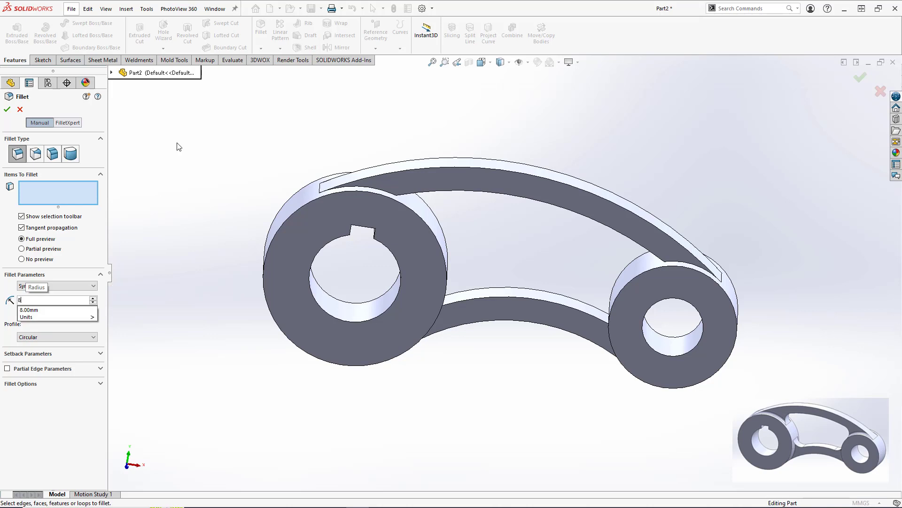
key("Return")
middle_click_drag(462, 276, 451, 245)
left_click(474, 299)
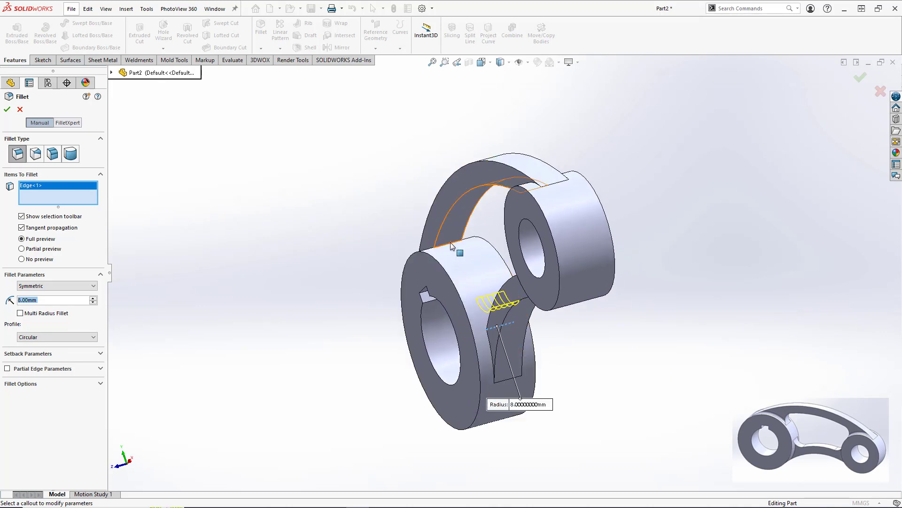
scroll(454, 240, "up", 5)
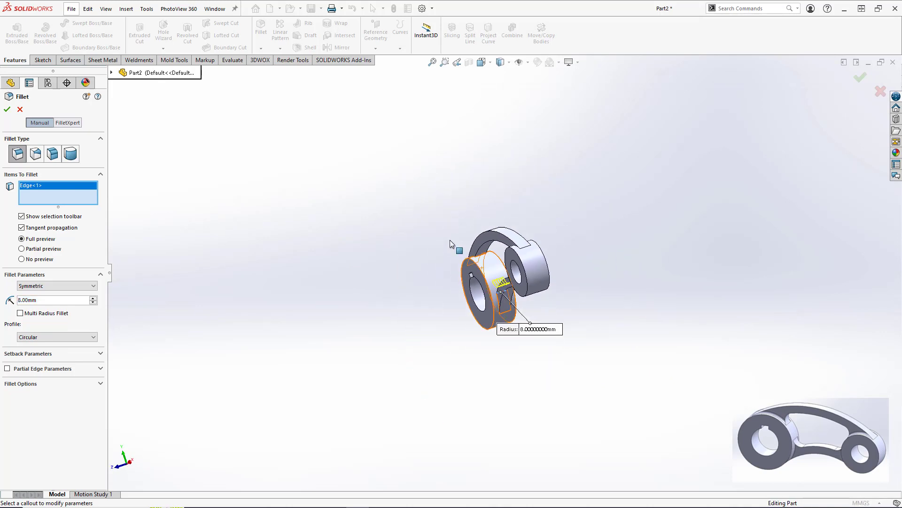
scroll(455, 238, "down", 10)
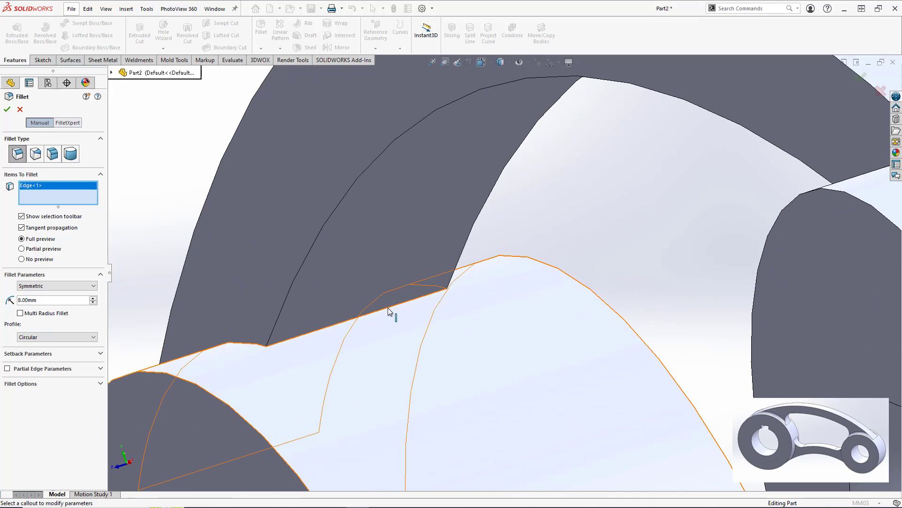
left_click(388, 309)
Add the upper and lower window edges at the small boss to the 8 mm fillet and apply it.
scroll(388, 308, "up", 5)
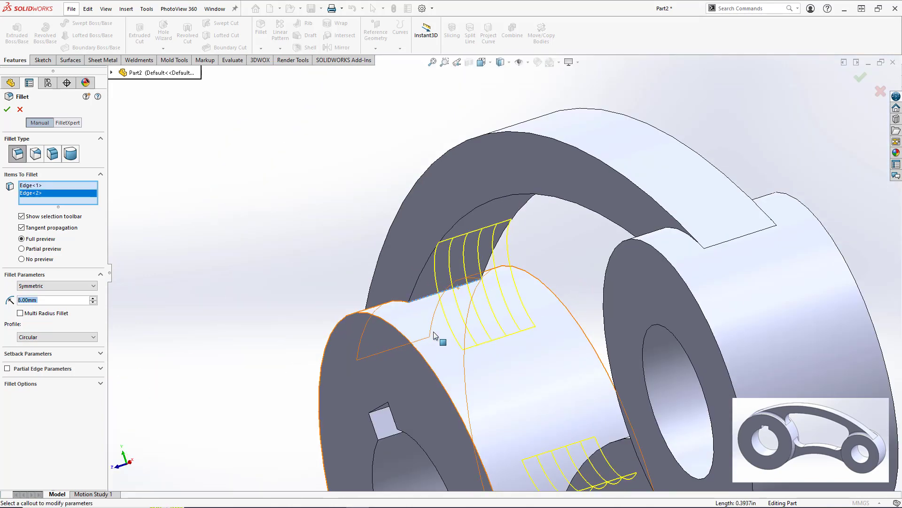
scroll(470, 312, "down", 6)
scroll(510, 292, "up", 3)
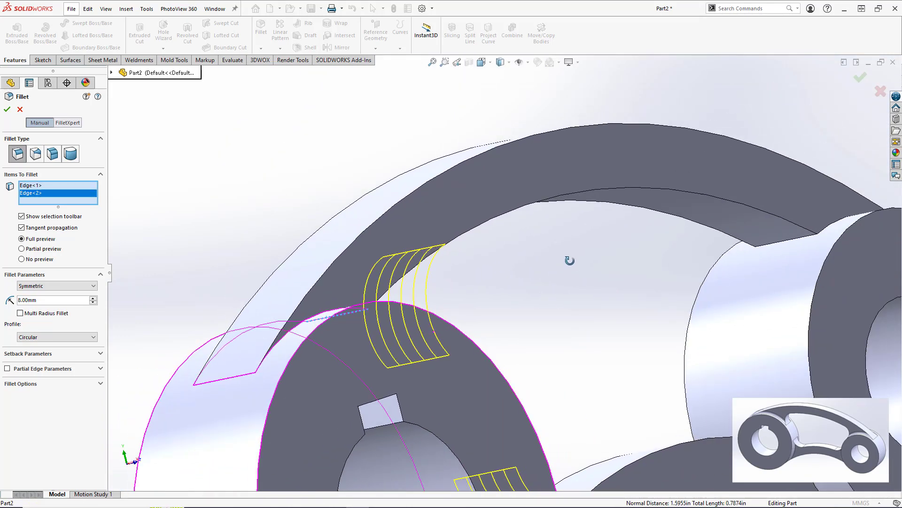
left_click(792, 239)
scroll(771, 300, "up", 3)
scroll(553, 322, "down", 4)
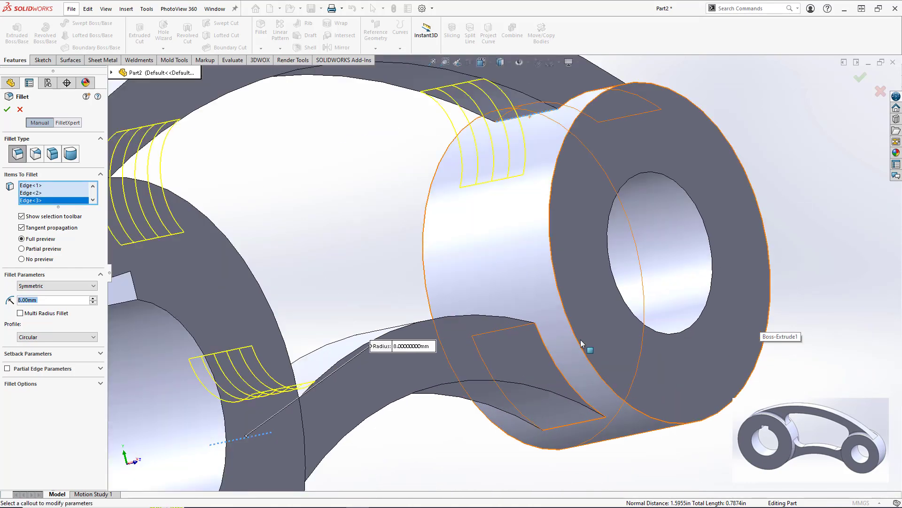
scroll(553, 322, "up", 2)
left_click(521, 315)
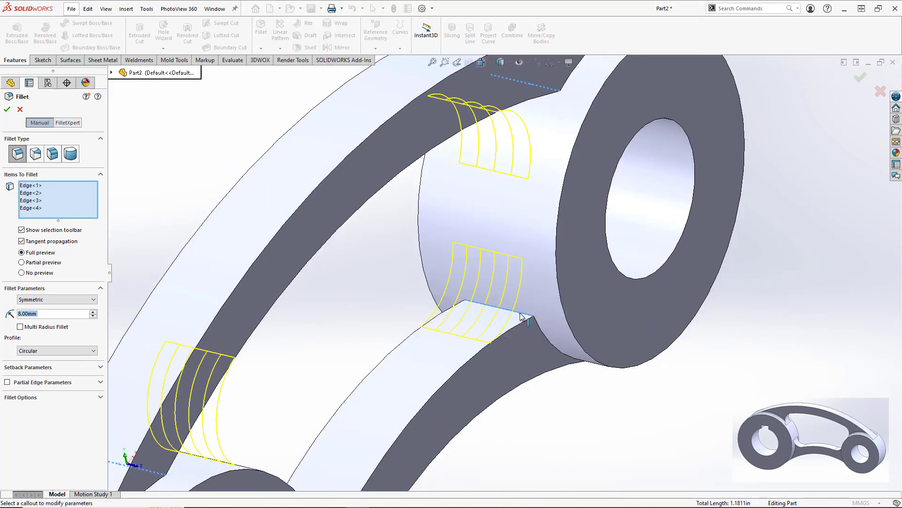
scroll(521, 316, "up", 8)
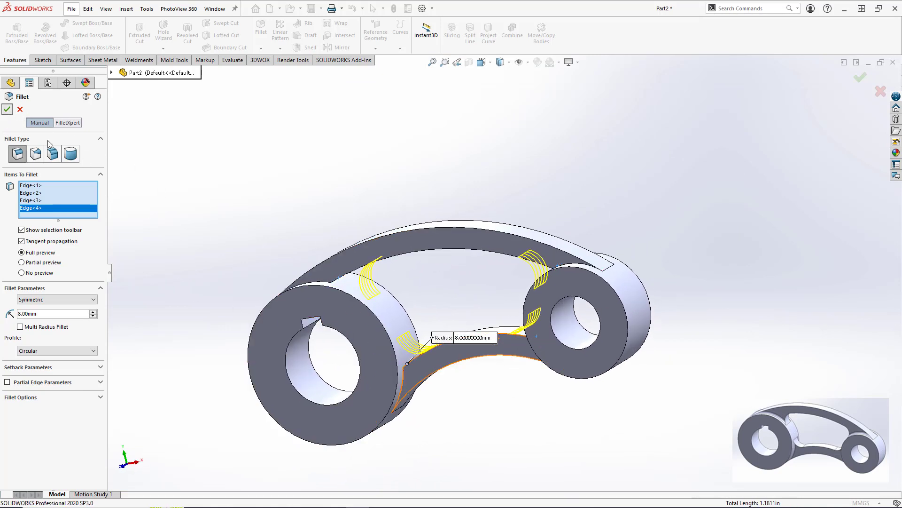
key("Return")
Start a symmetric fillet with a 2 mm radius and select the front edges where the upper and lower arms meet the large boss.
middle_click_drag(514, 359, 281, 341)
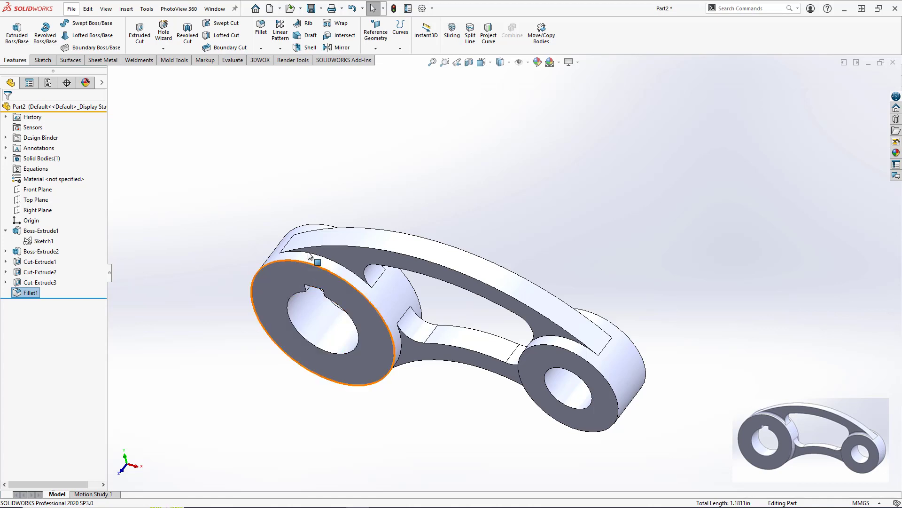
left_click(257, 29)
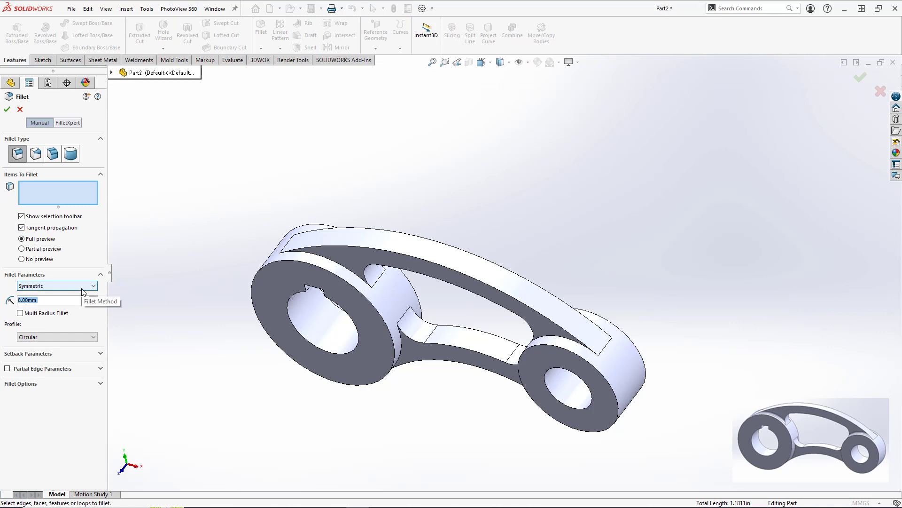
type("2")
key("Return")
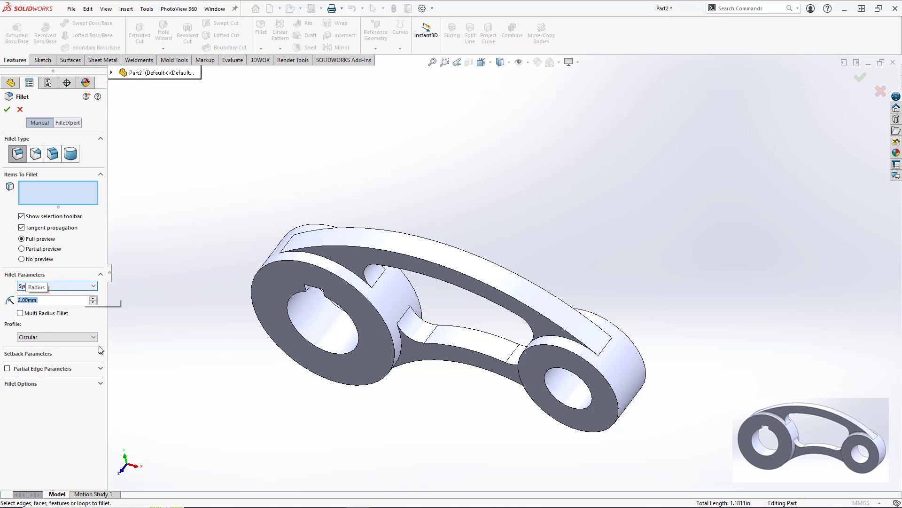
left_click(359, 282)
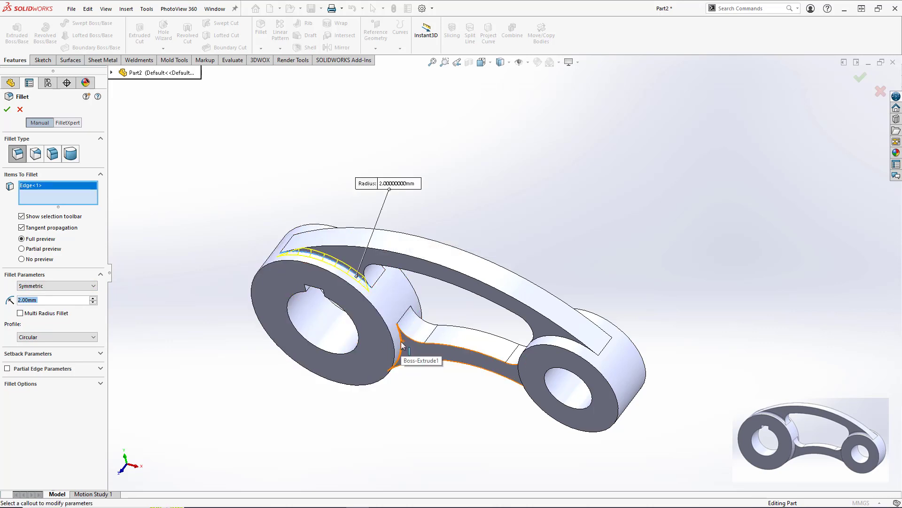
scroll(574, 218, "down", 8)
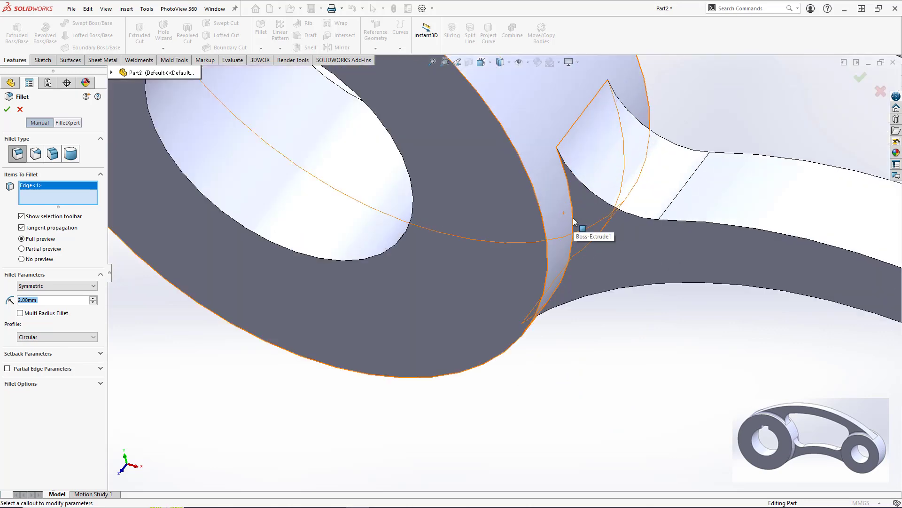
left_click(573, 219)
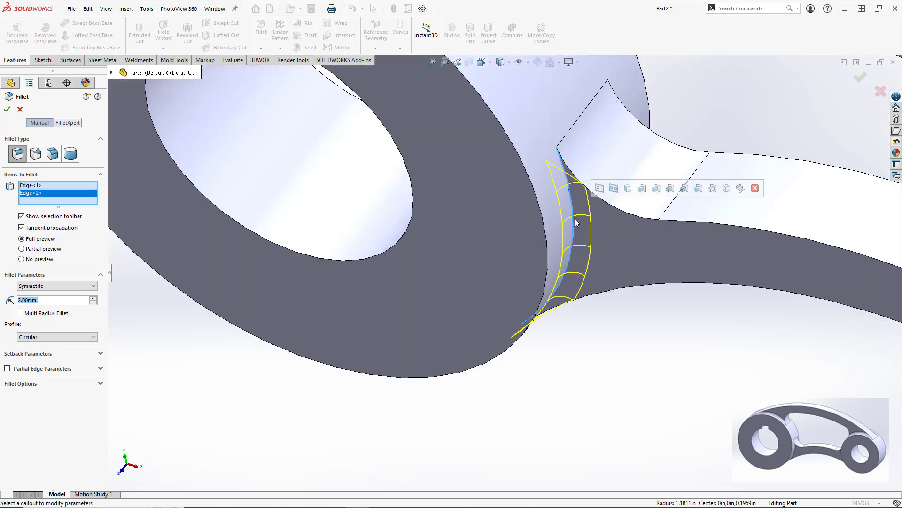
Add the front edges where the lower and upper arms meet the small boss to the 2 mm fillet.
scroll(576, 223, "up", 8)
middle_click_drag(659, 271, 672, 286)
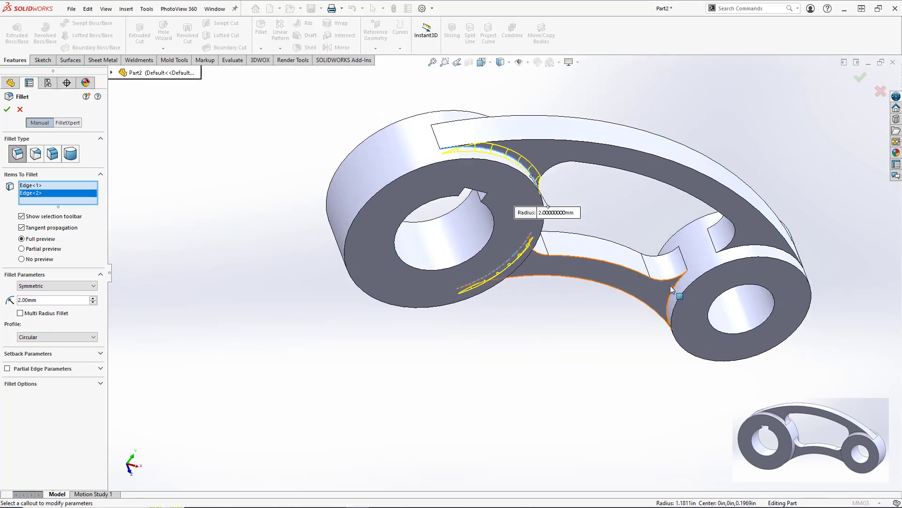
left_click(676, 287)
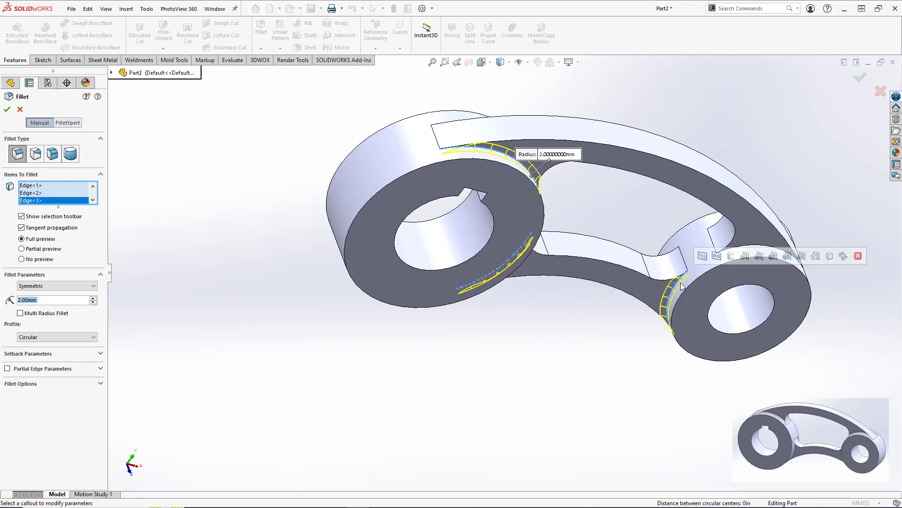
middle_click_drag(752, 235, 614, 399)
left_click(760, 247)
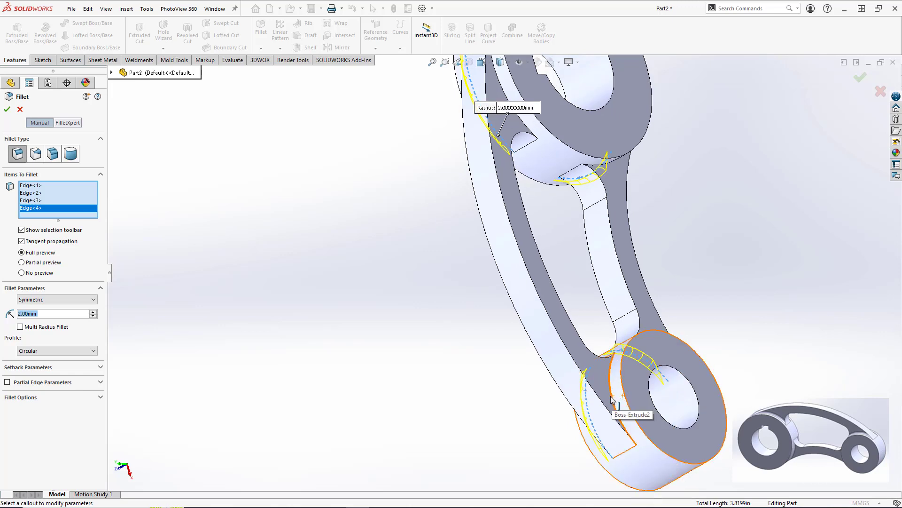
Add the four matching arm-to-boss edges on the back side of the bracket to the 2 mm fillet.
left_click(612, 400)
key("f")
scroll(479, 218, "down", 5)
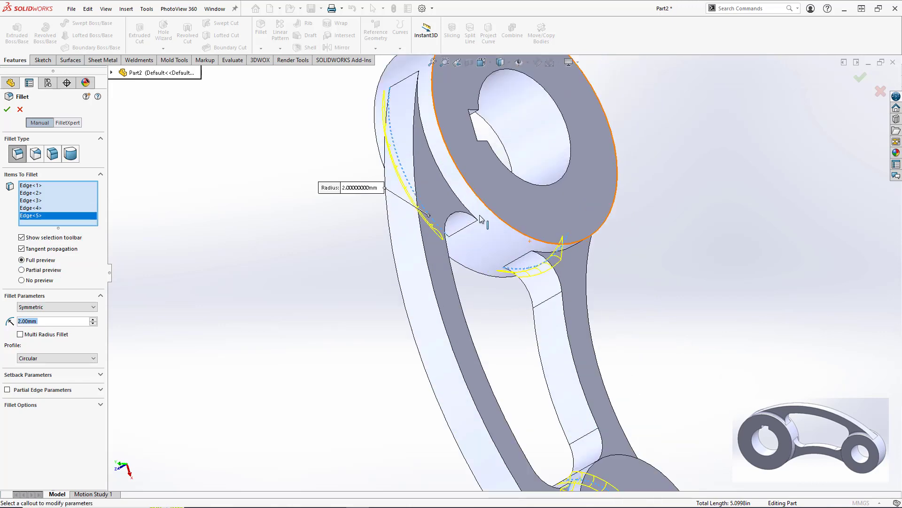
left_click(478, 219)
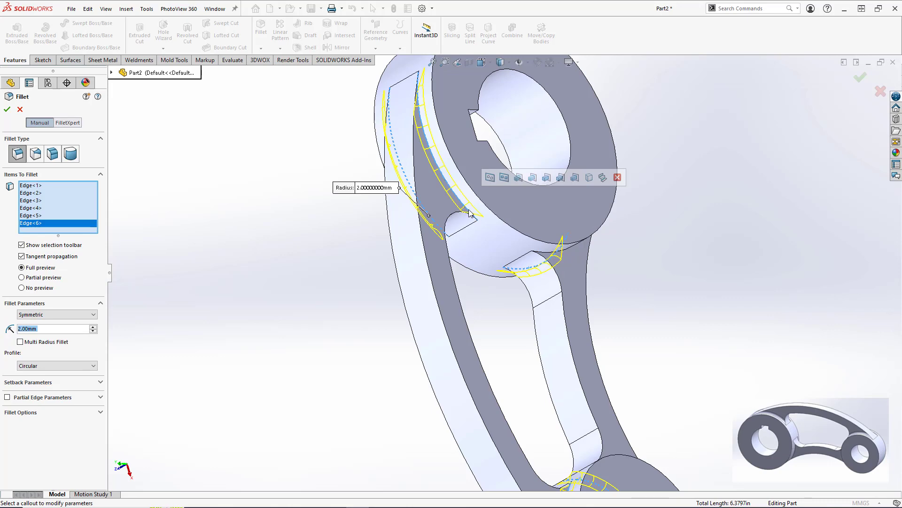
left_click(567, 249)
middle_click_drag(568, 254, 553, 410)
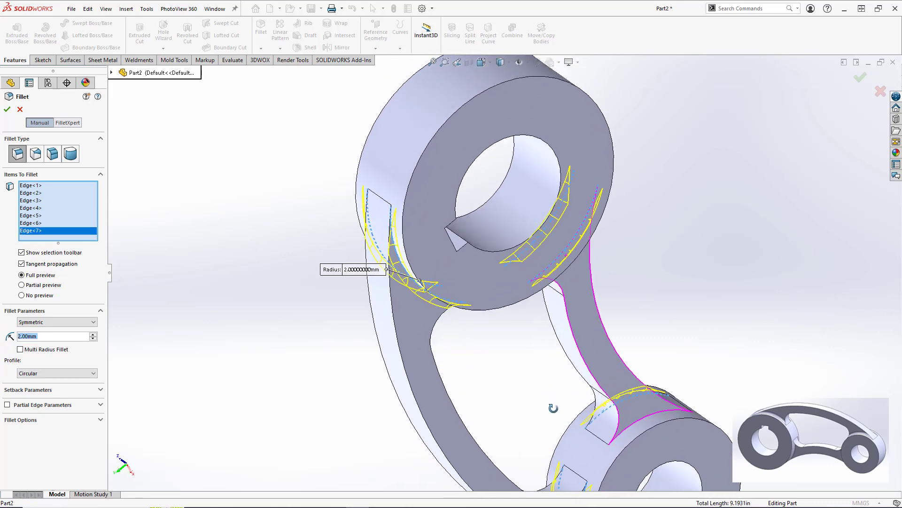
left_click(647, 409)
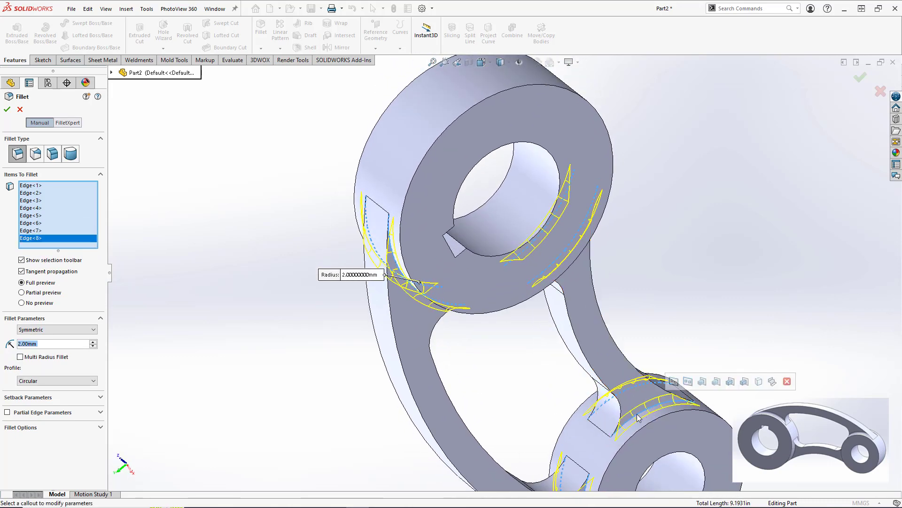
Apply the 2 mm fillet to the selected edges and show the finished bracket in isometric view.
middle_click_drag(630, 423, 681, 246)
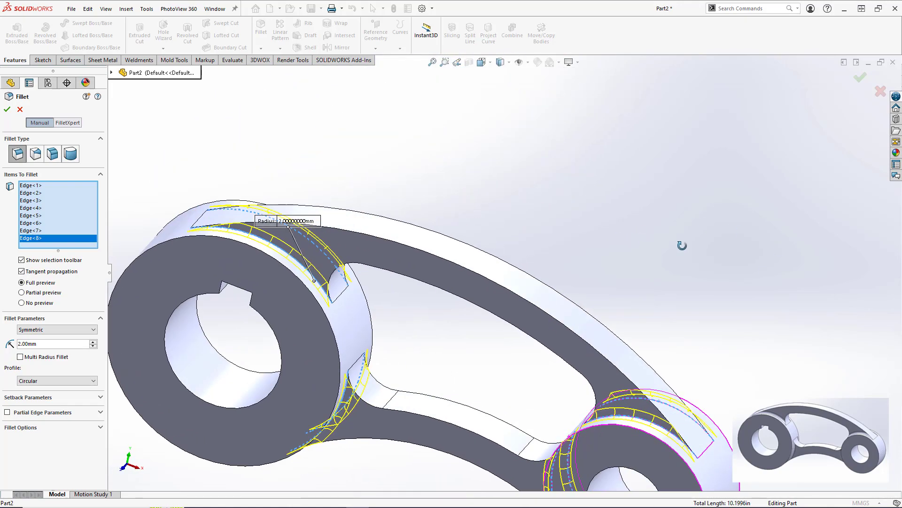
left_click(7, 111)
scroll(448, 369, "up", 5)
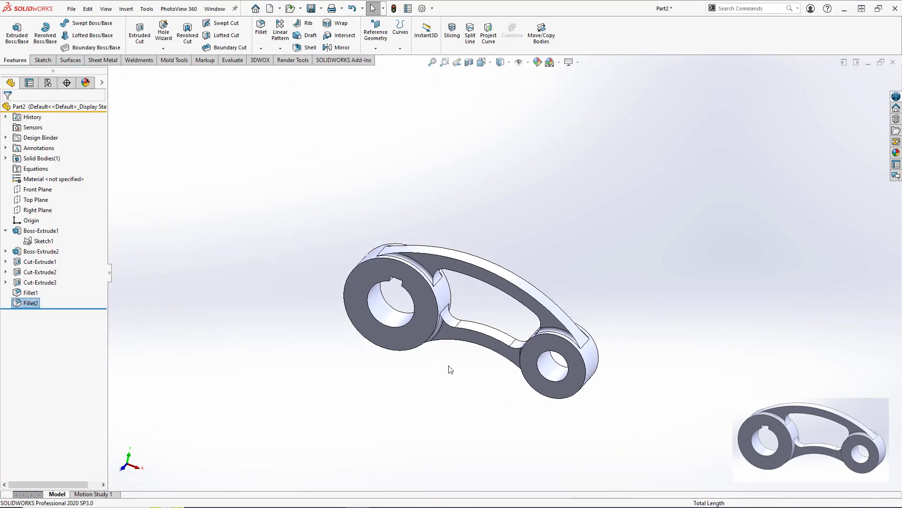
right_click_drag(437, 395, 395, 403)
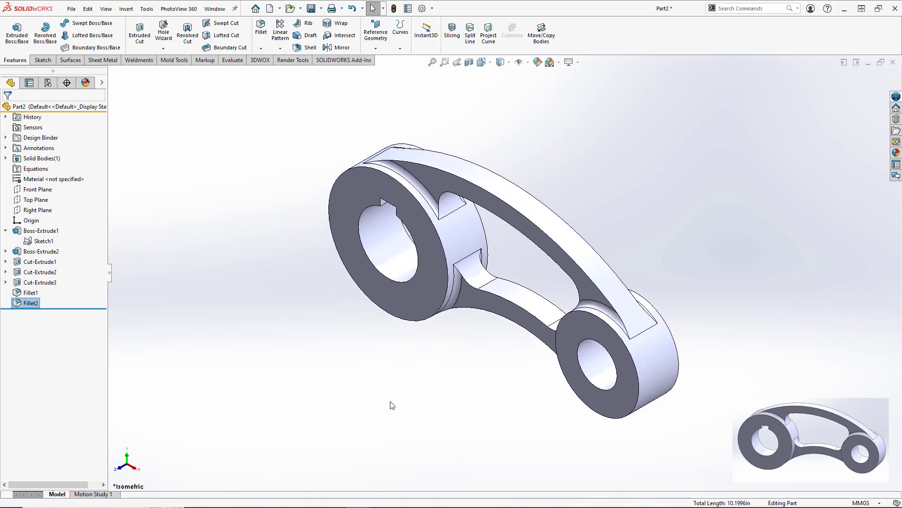